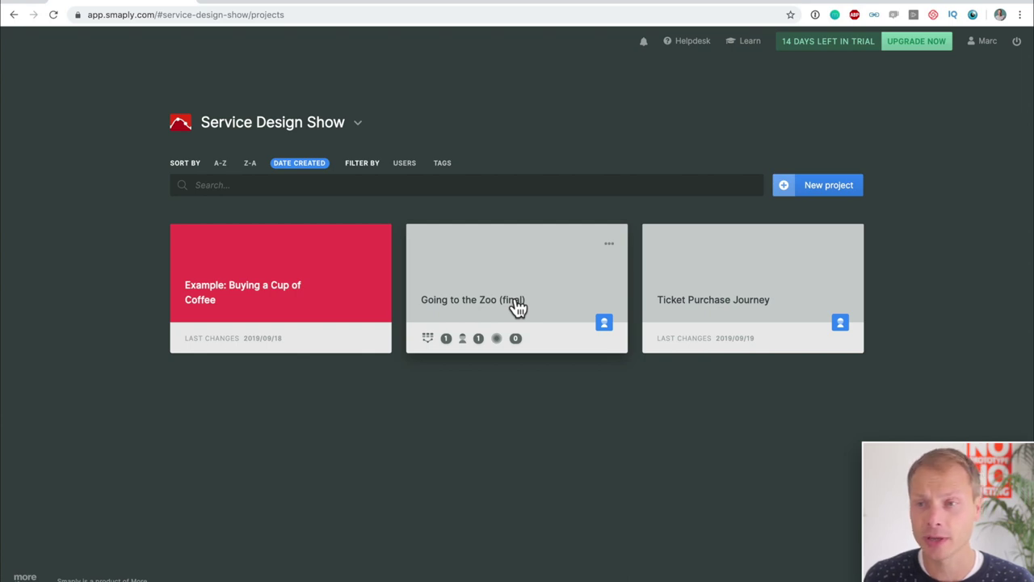
Open the Going to the Zoo (final) journey map and scroll through its lanes
click(517, 306)
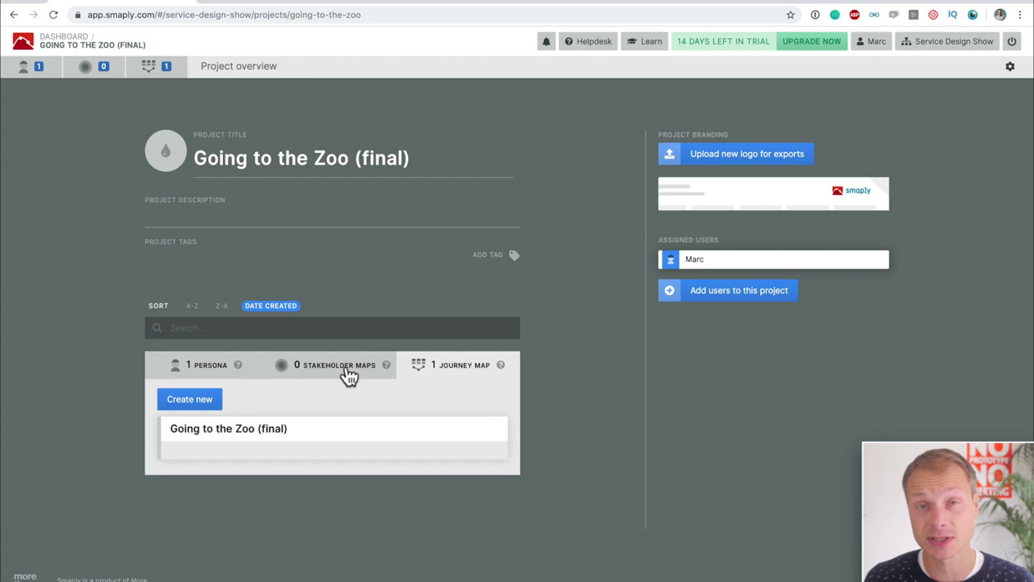
click(314, 439)
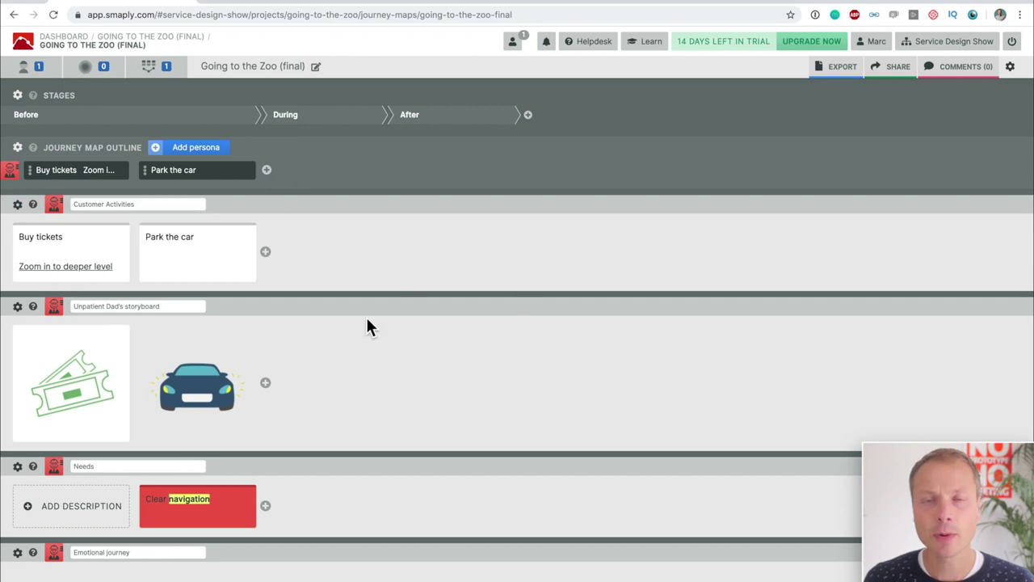
scroll(369, 325, down, 1)
scroll(366, 327, down, 5)
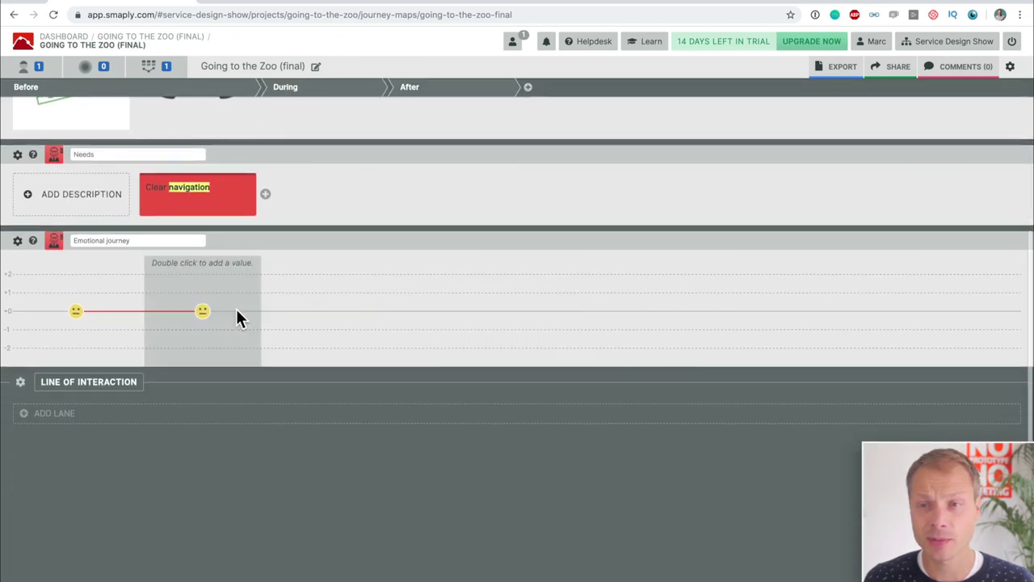
scroll(258, 316, up, 5)
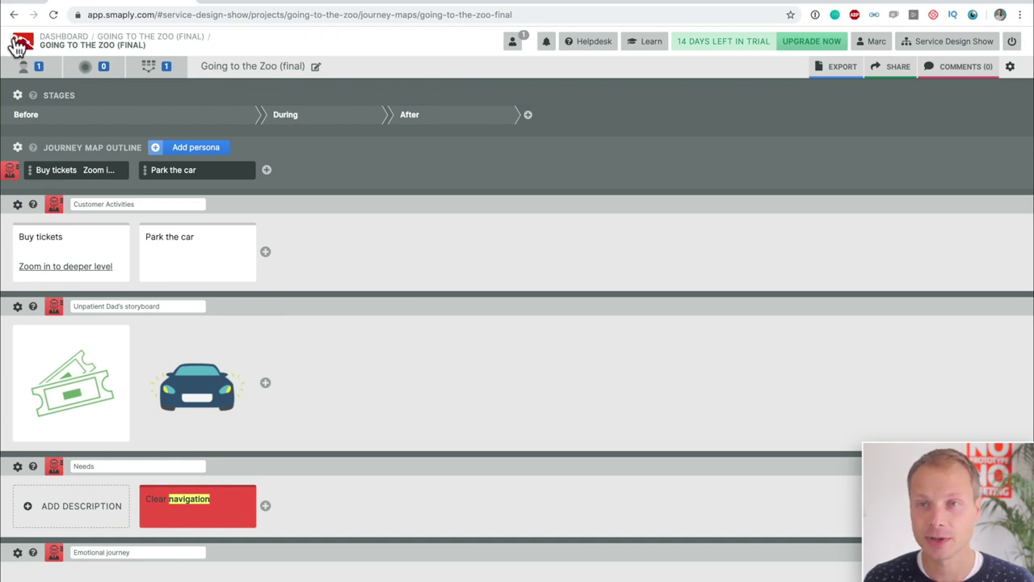
Create a new project named 'Going to The Zoo' and show its overview
click(18, 45)
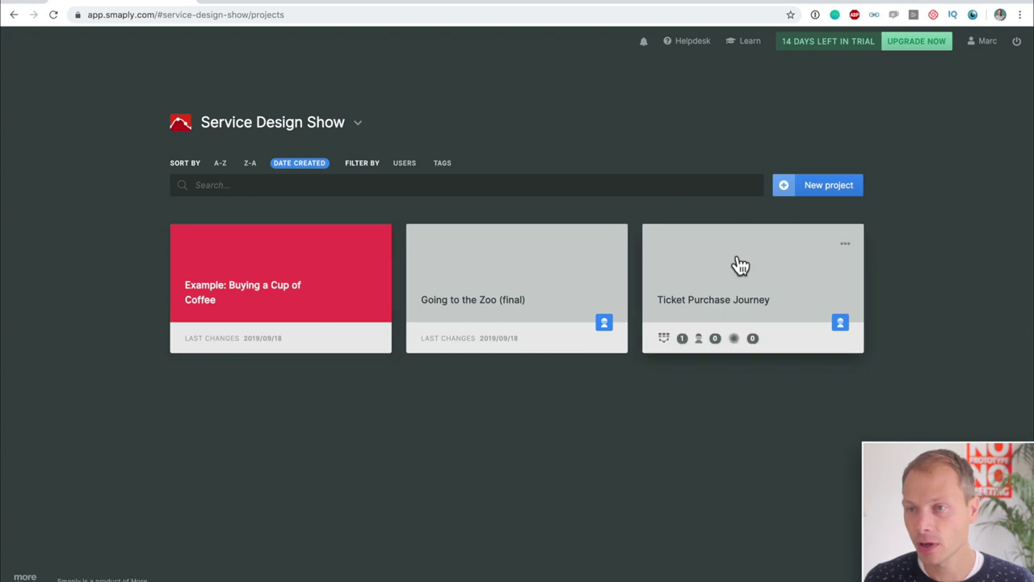
click(821, 203)
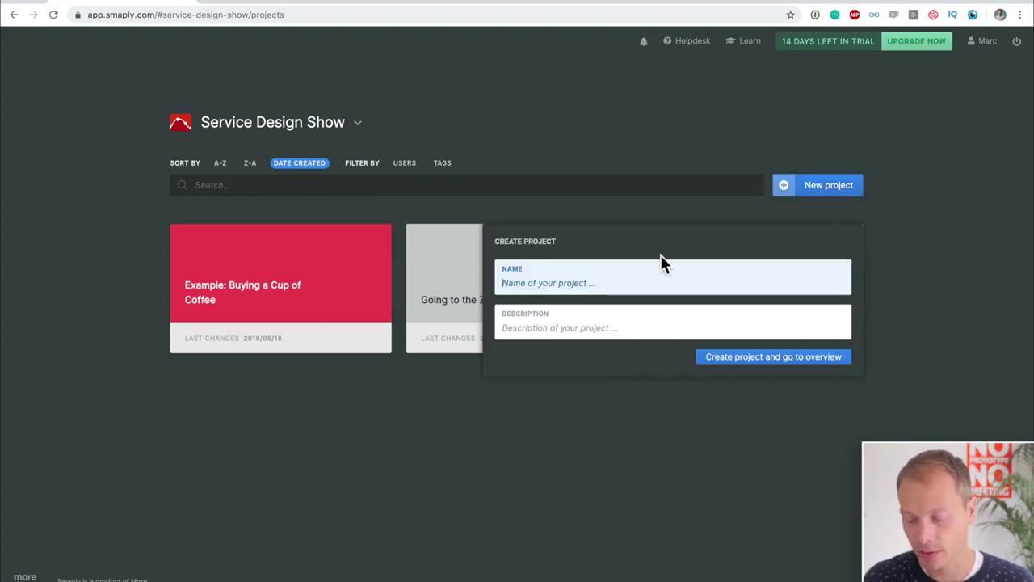
text(Goi)
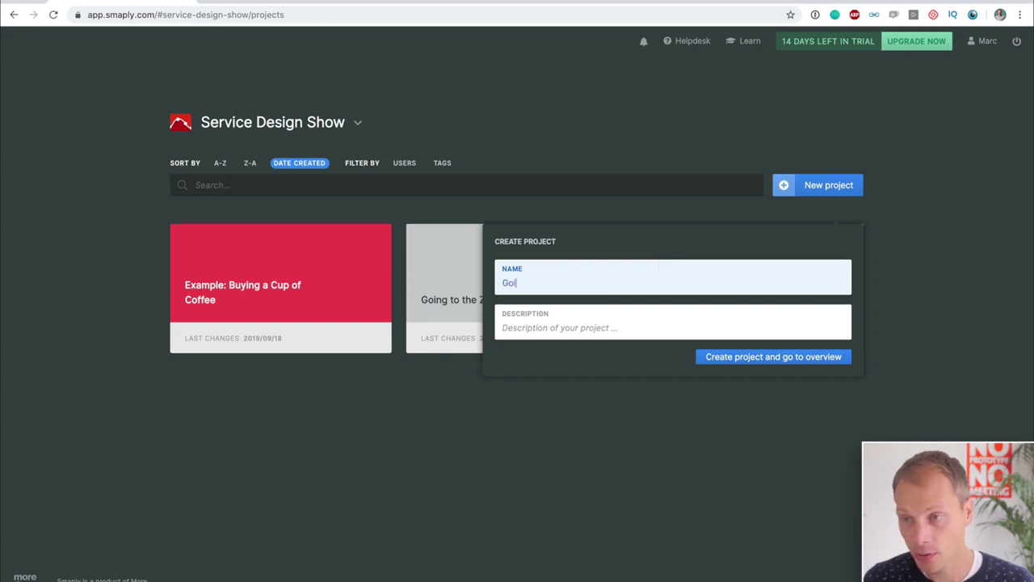
text(ng to The Zoo)
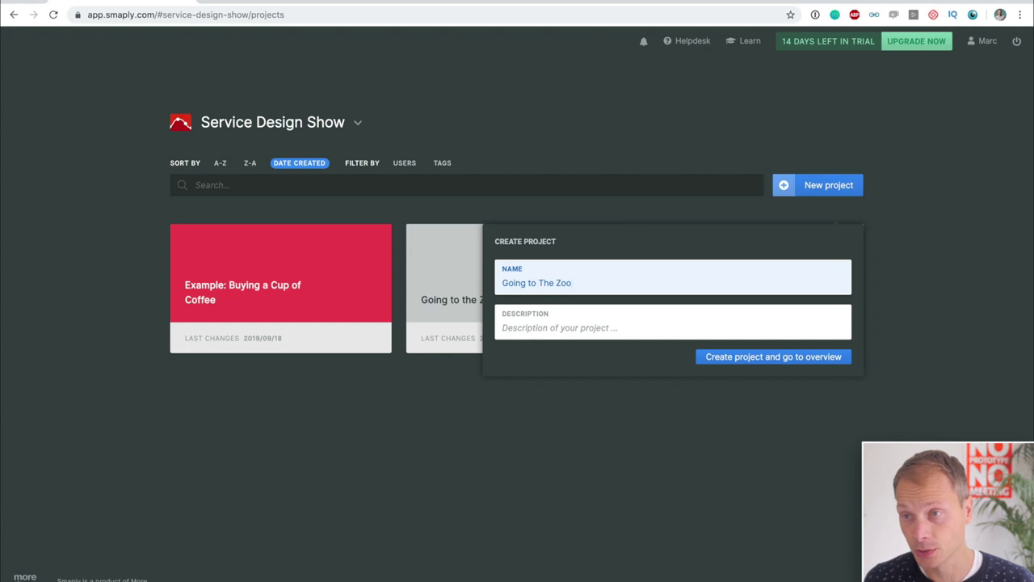
click(806, 357)
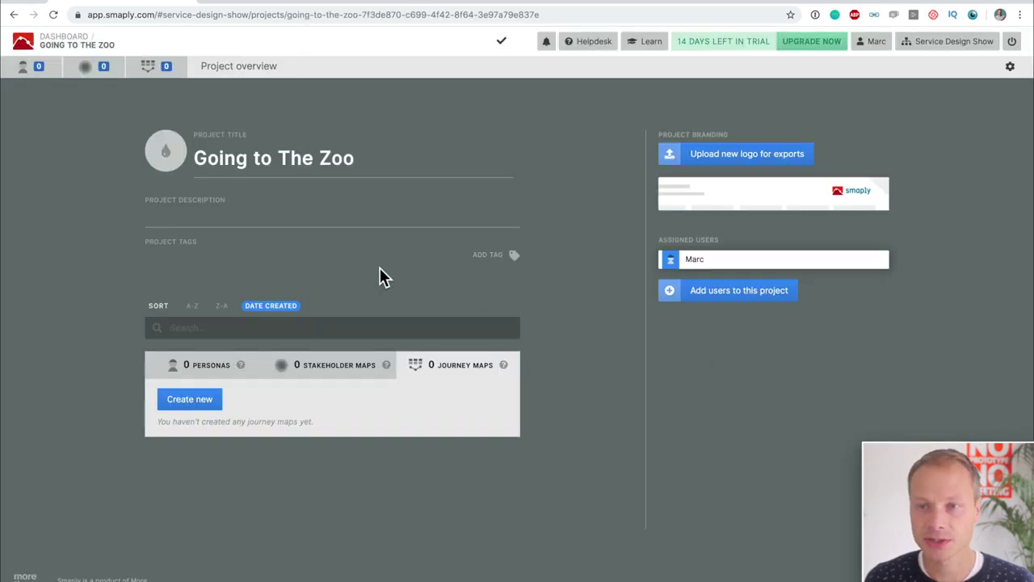
Name a new journey map 'Going to the Zoo Journey' using the Empty Journey Map template
click(194, 402)
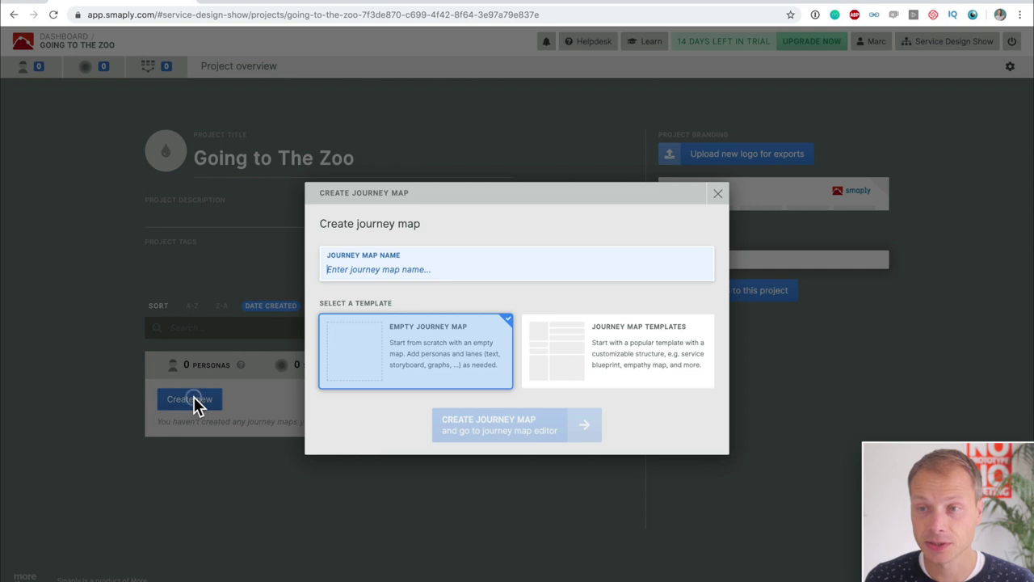
text(G)
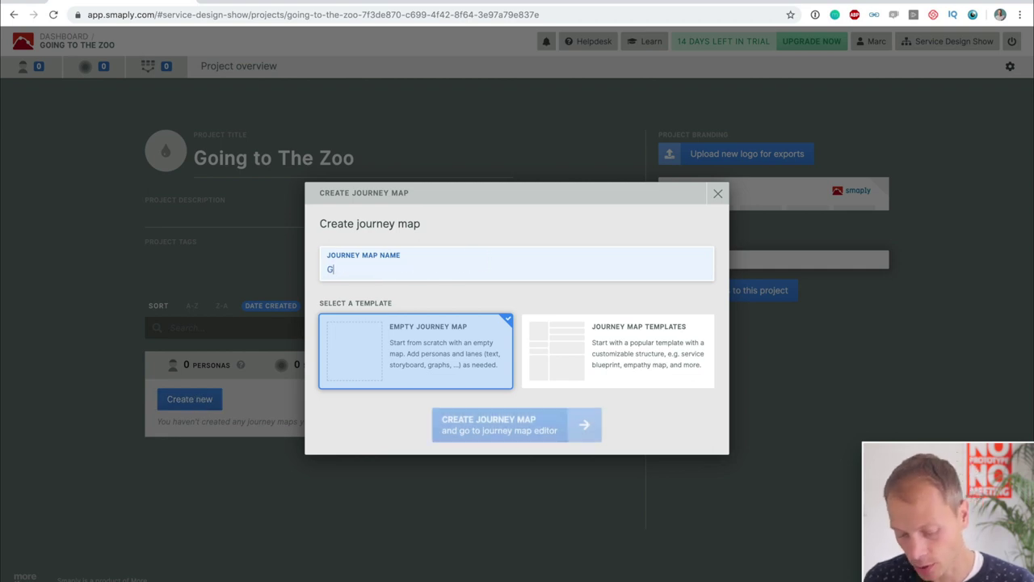
text(oing to the Zoo)
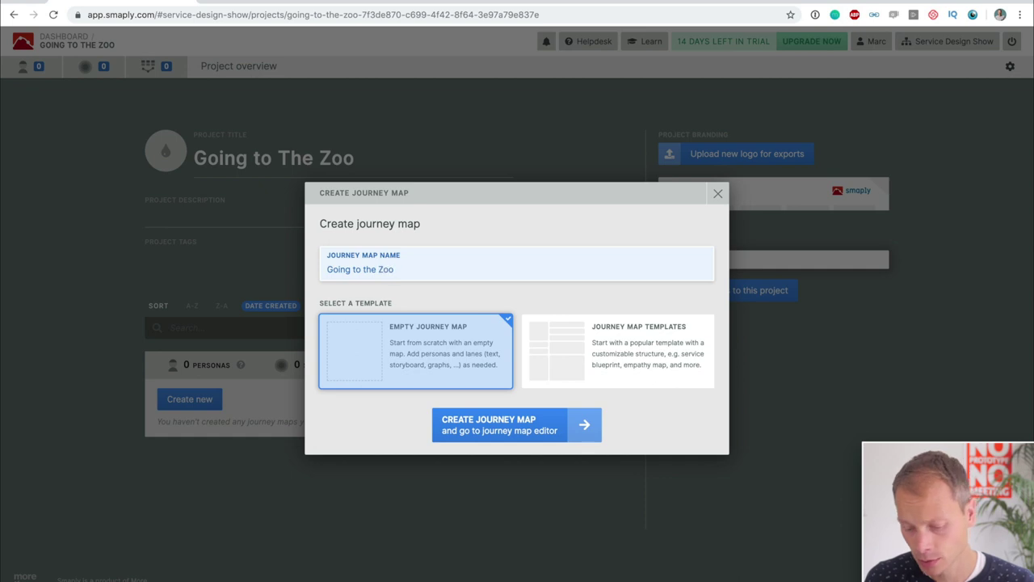
text( Journey)
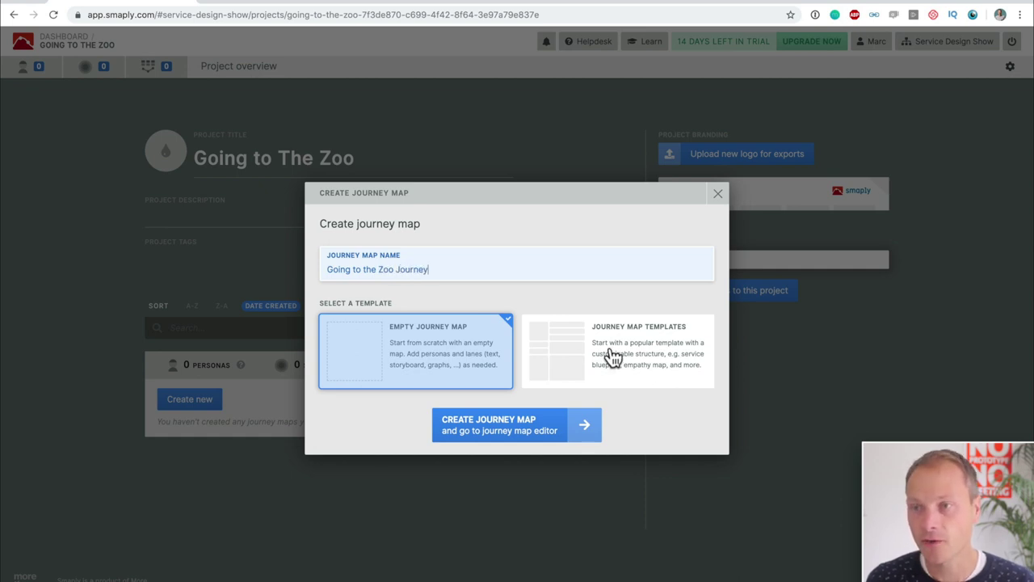
click(612, 354)
click(446, 345)
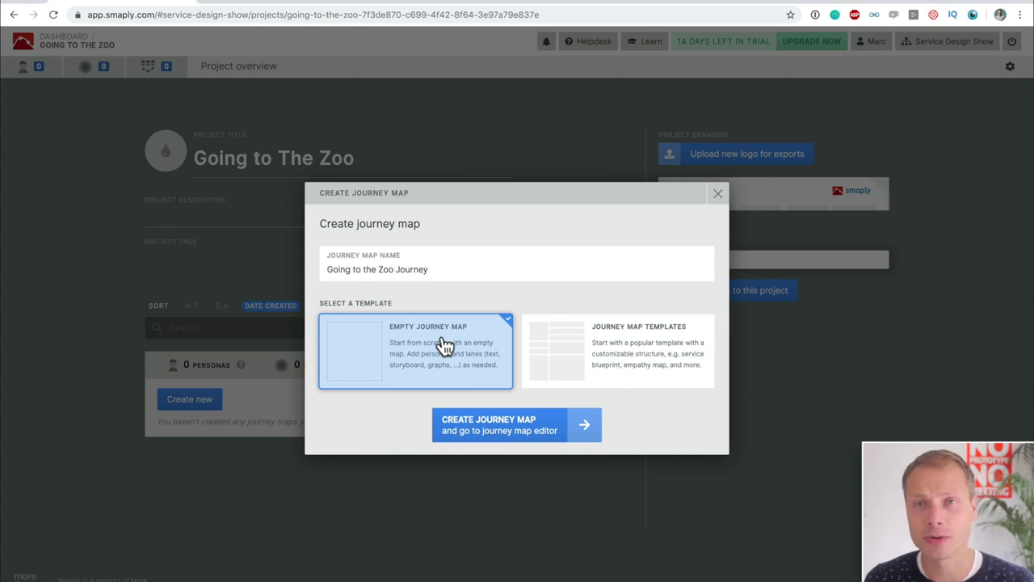
Create the Going to the Zoo Journey map and open it in the editor
click(501, 437)
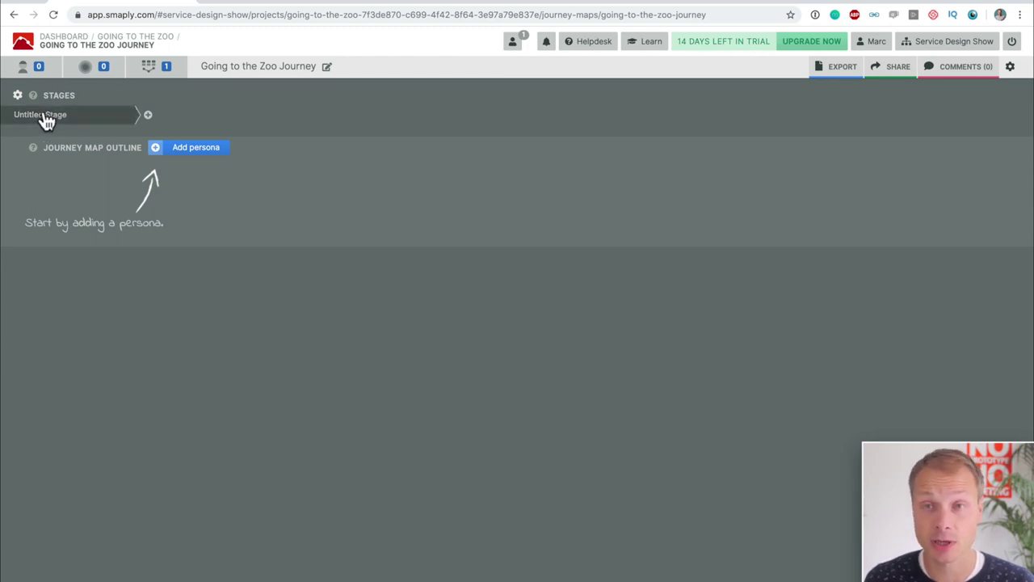
mouse_move(34, 101)
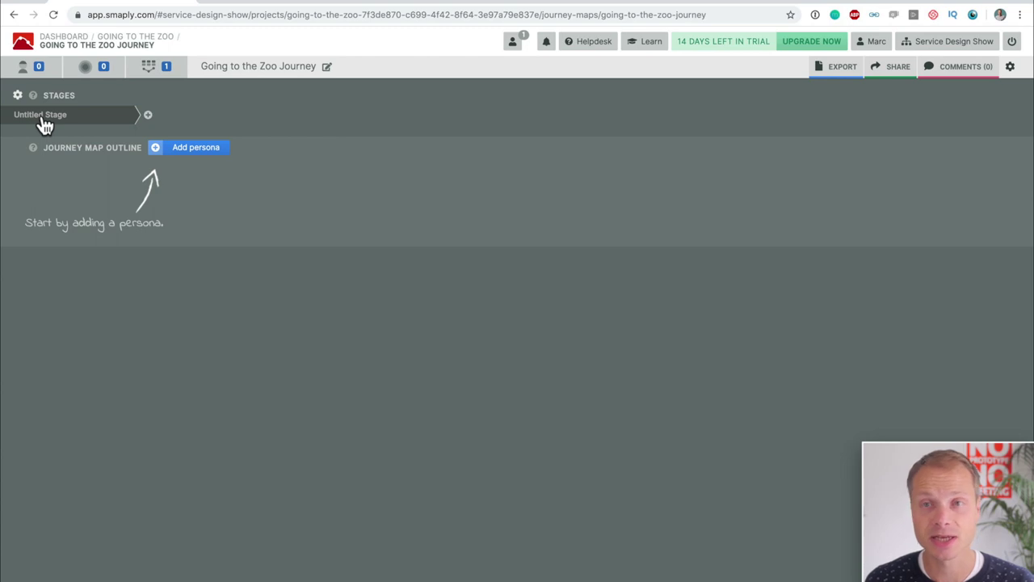
Rename the Untitled Stage to 'Before'
click(42, 121)
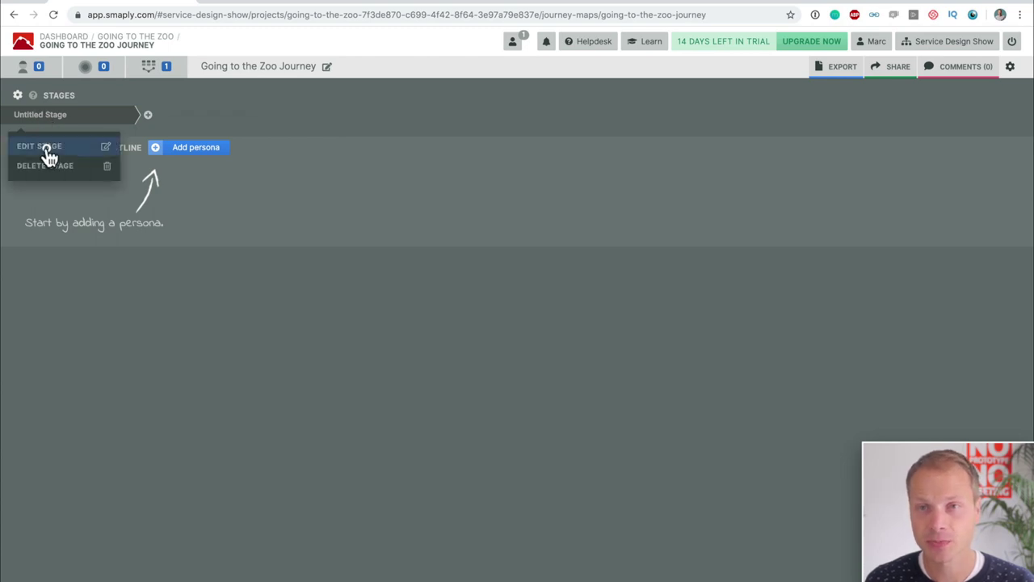
click(46, 150)
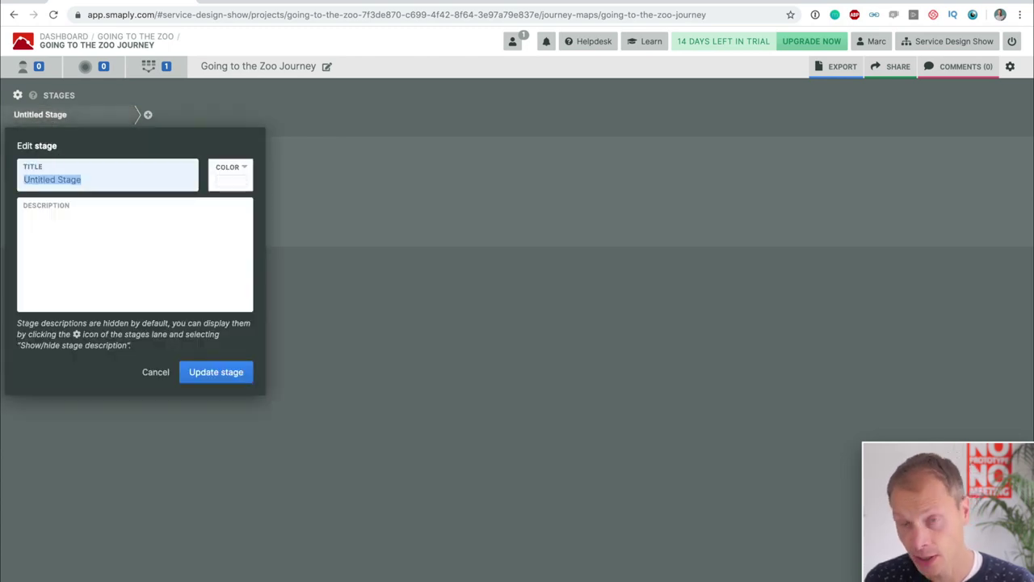
text(Before)
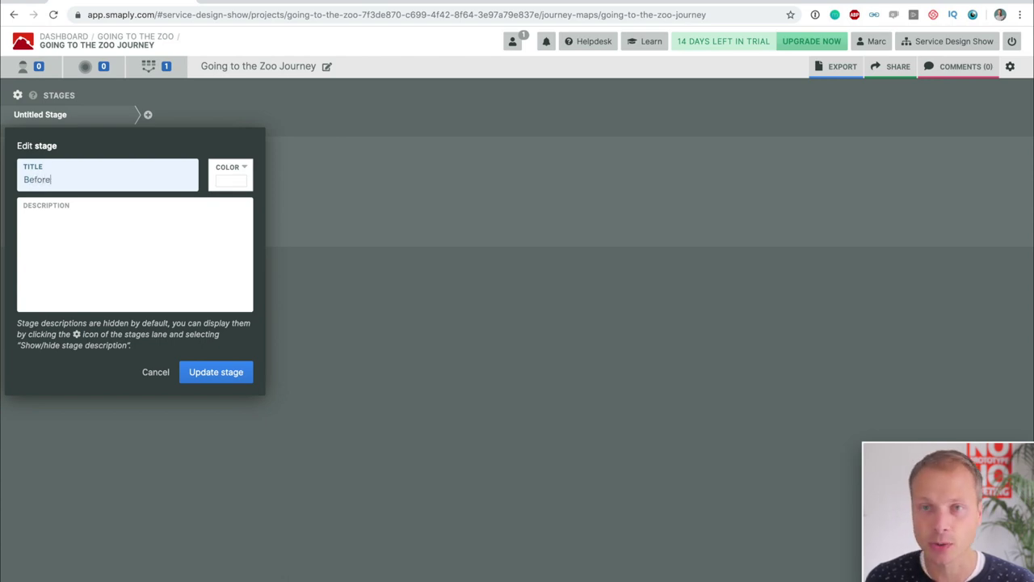
click(216, 373)
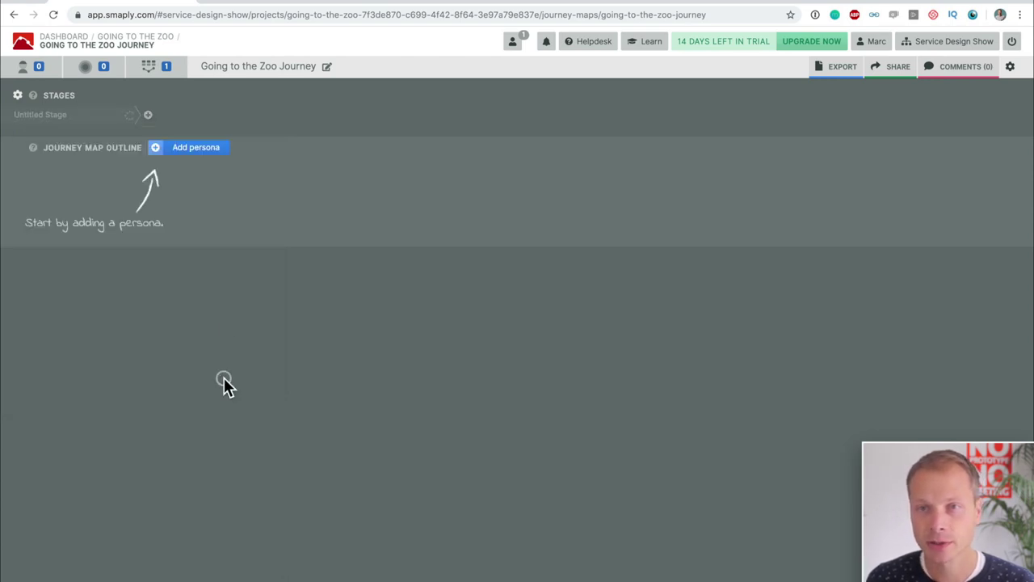
Add two more stages named 'During' and 'After'
click(149, 117)
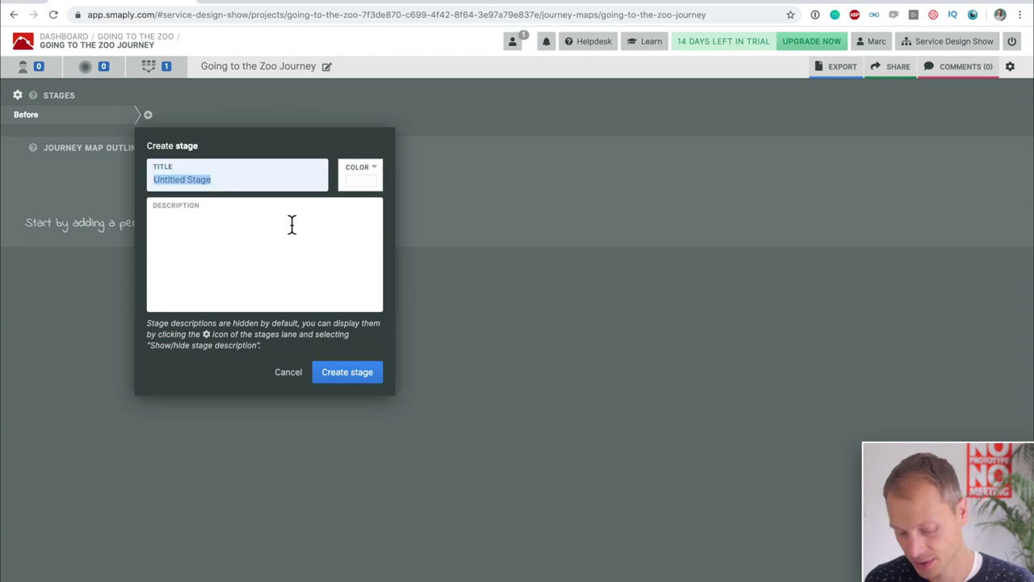
text(During)
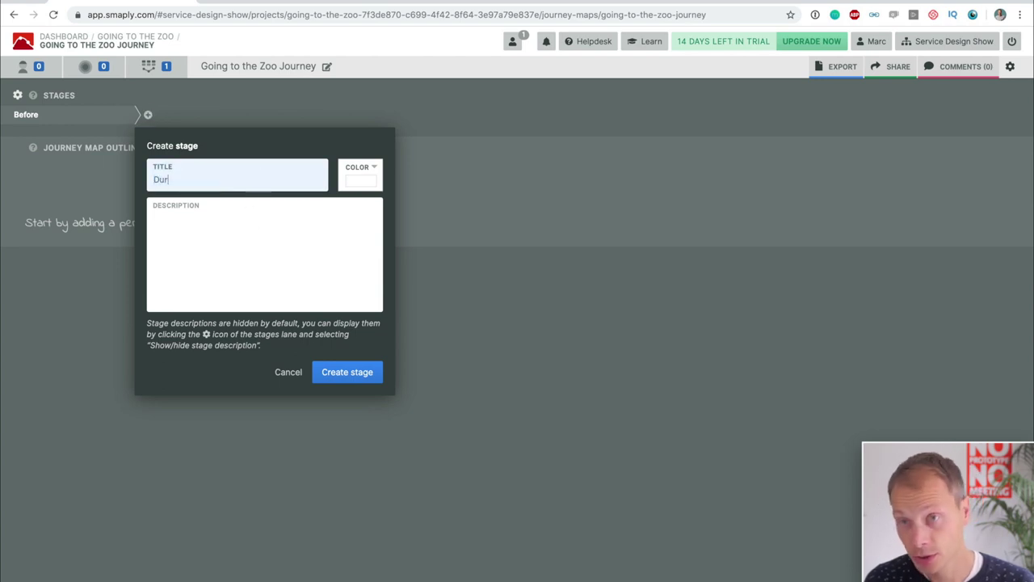
click(356, 377)
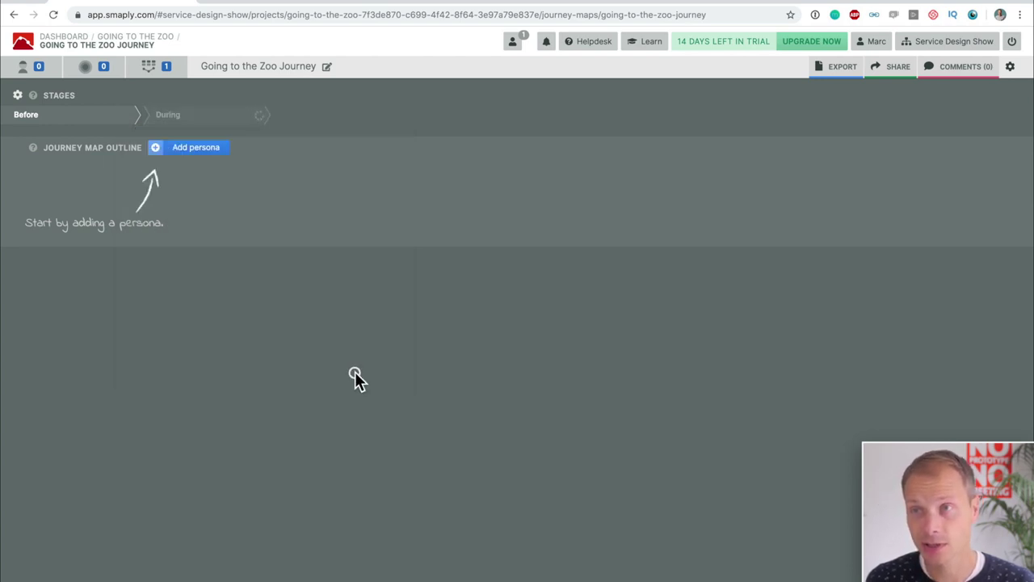
click(274, 118)
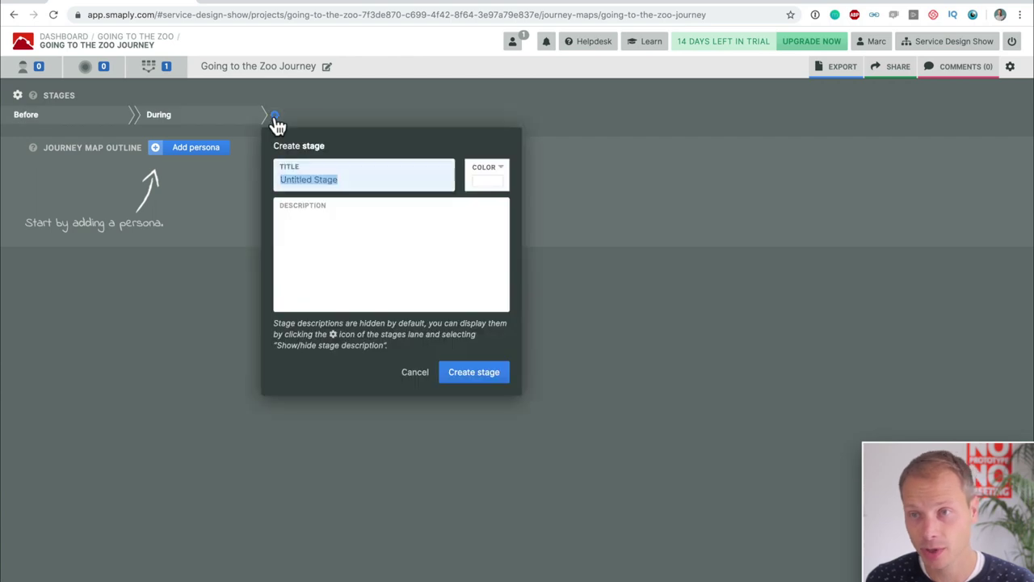
text(Post)
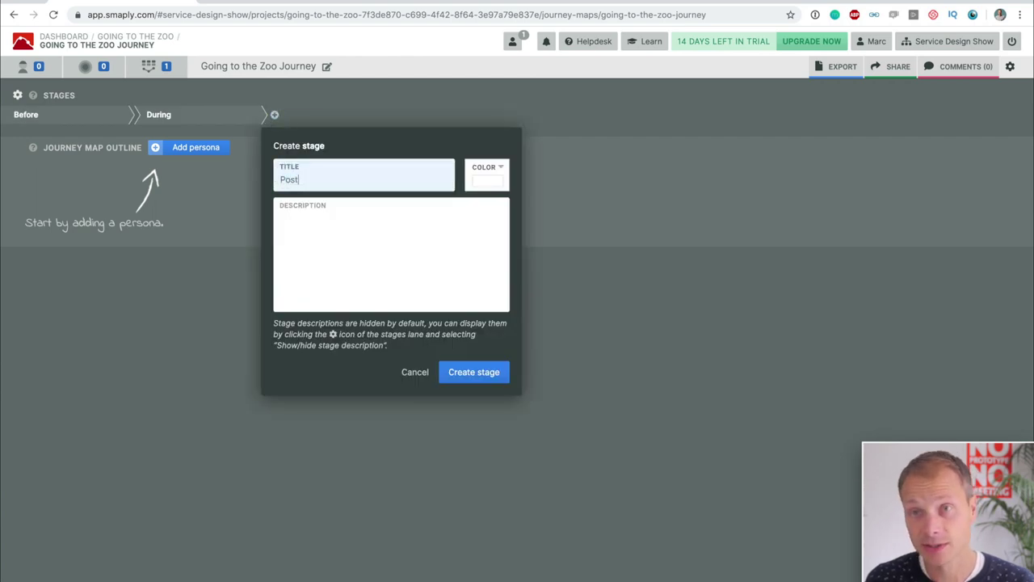
key(ctrl+a)
text(After)
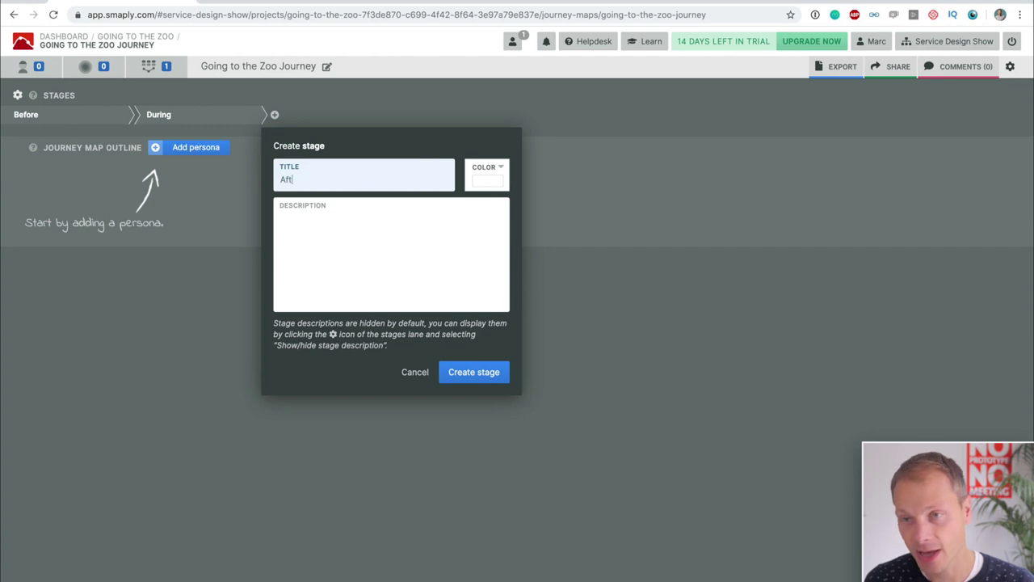
click(480, 376)
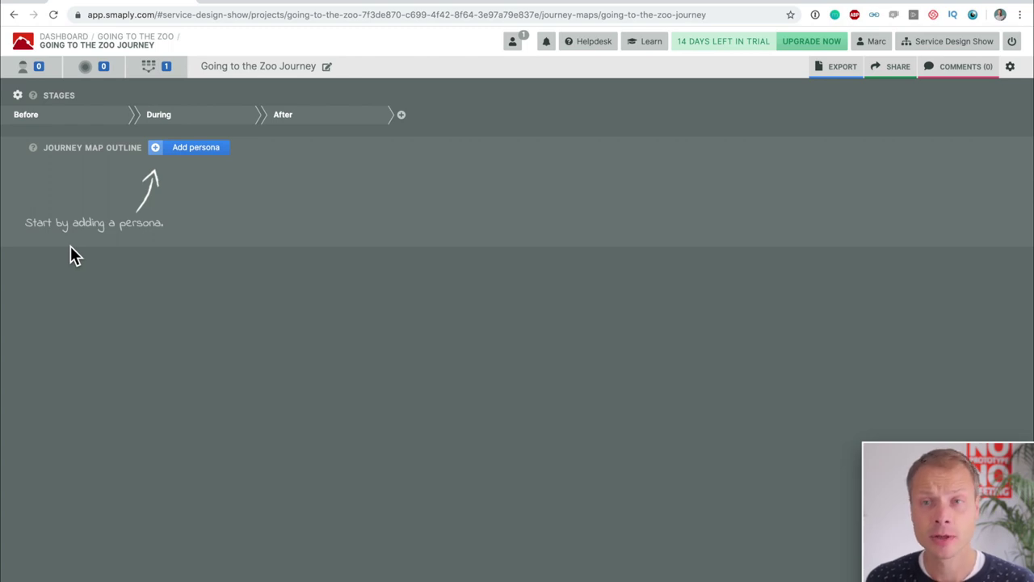
Bring up the Assign Persona panel next to the Journey Map Outline
click(196, 162)
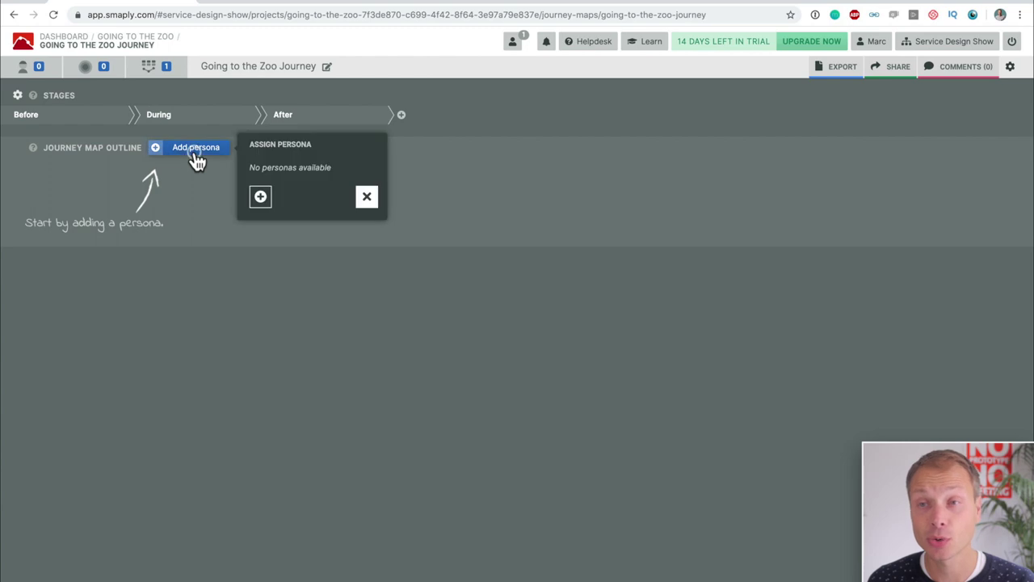
Create a persona named 'Unpatient Dad' with a chosen avatar icon
click(260, 196)
click(301, 186)
text(Ubpa)
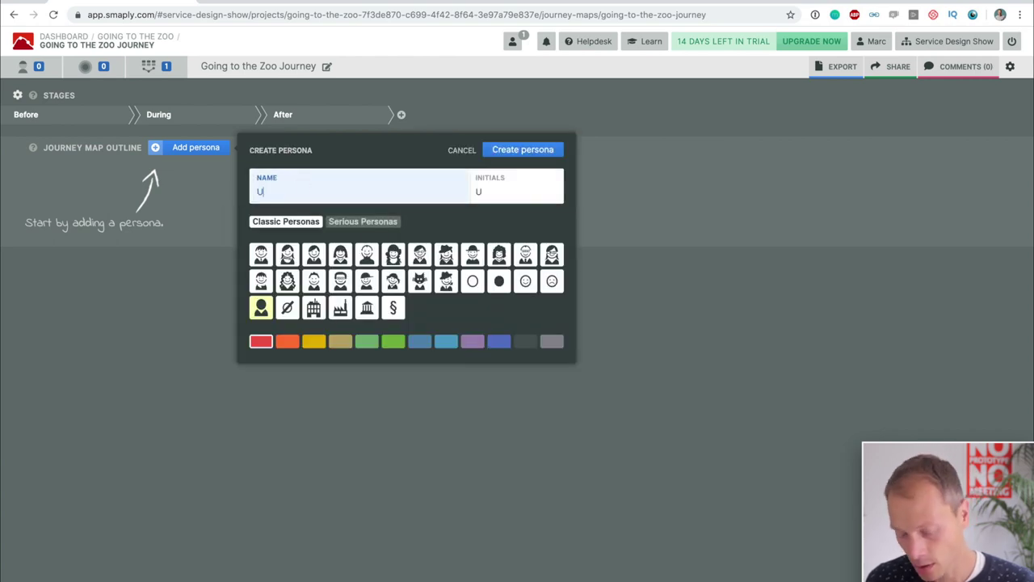
key(BackSpace)
key(BackSpace)
key(BackSpace)
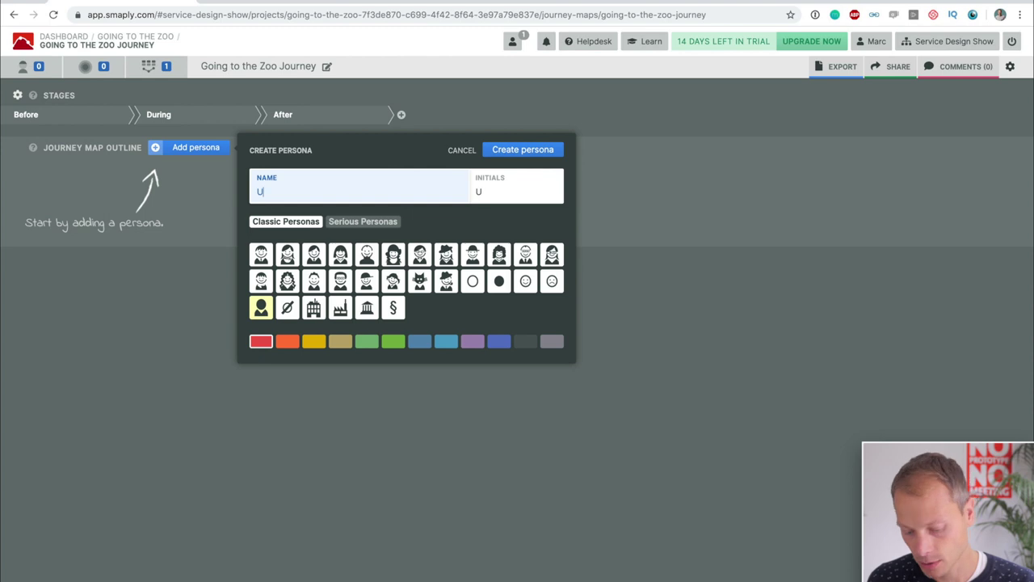
text(npat)
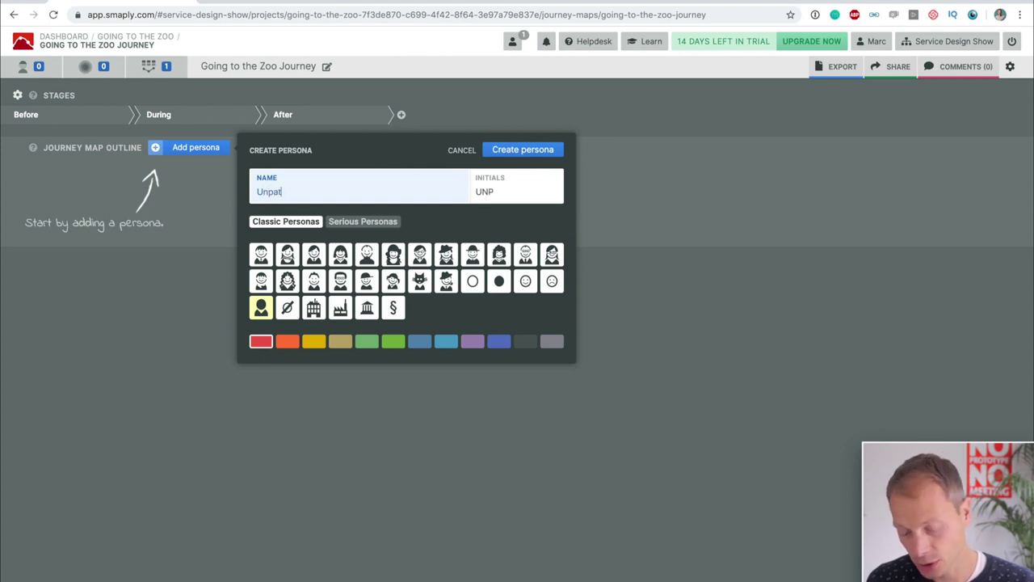
text(ient Dad)
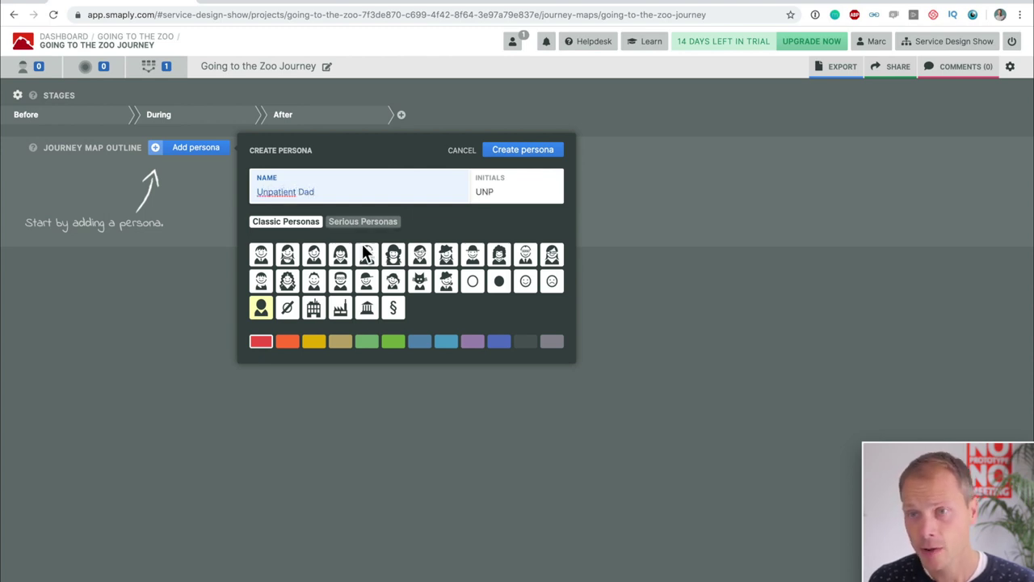
click(528, 257)
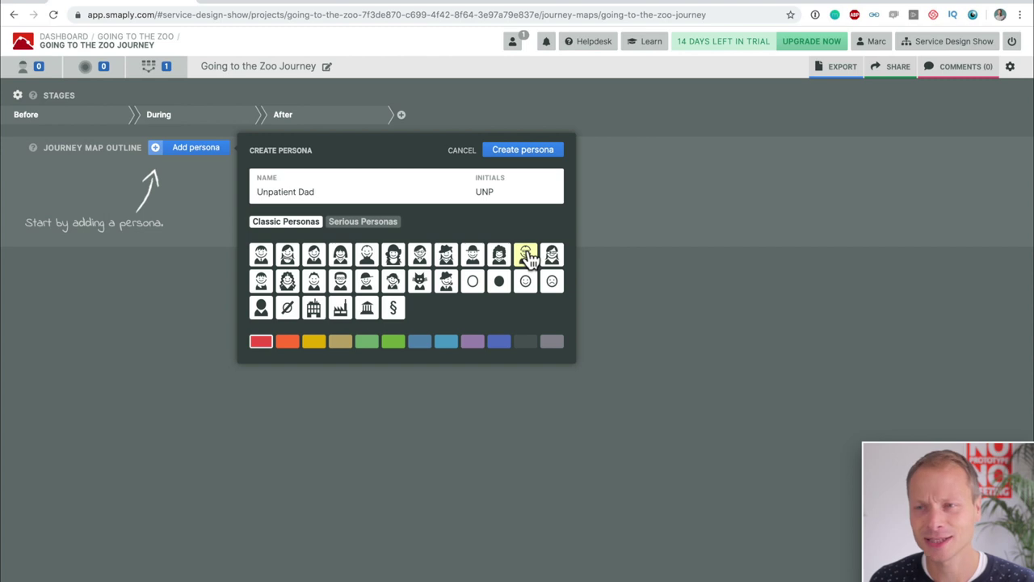
click(538, 152)
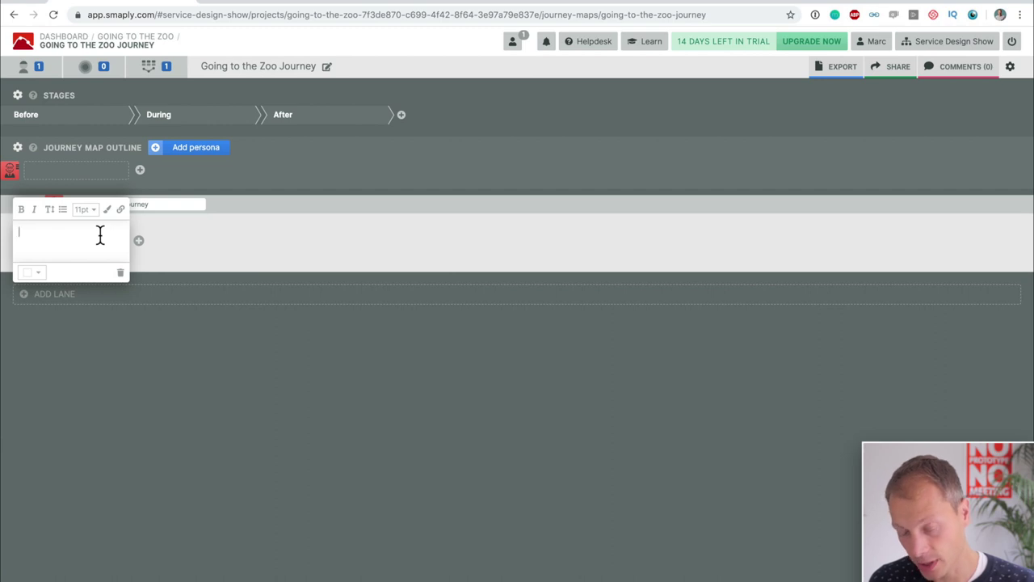
Title the first step 'Buy ticket' and add a second step 'Drive to the Zoo'
text(Buy )
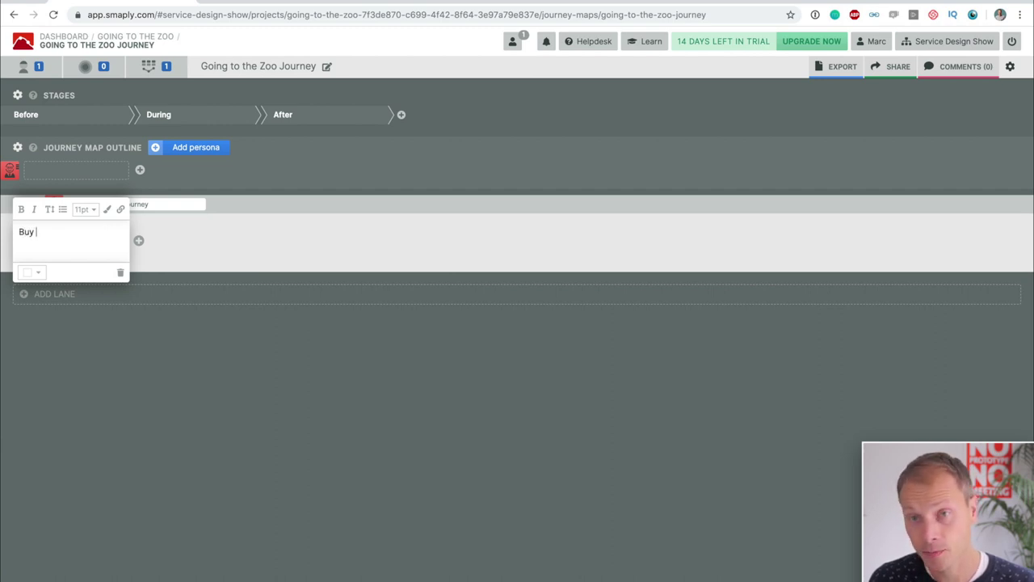
text(ticket)
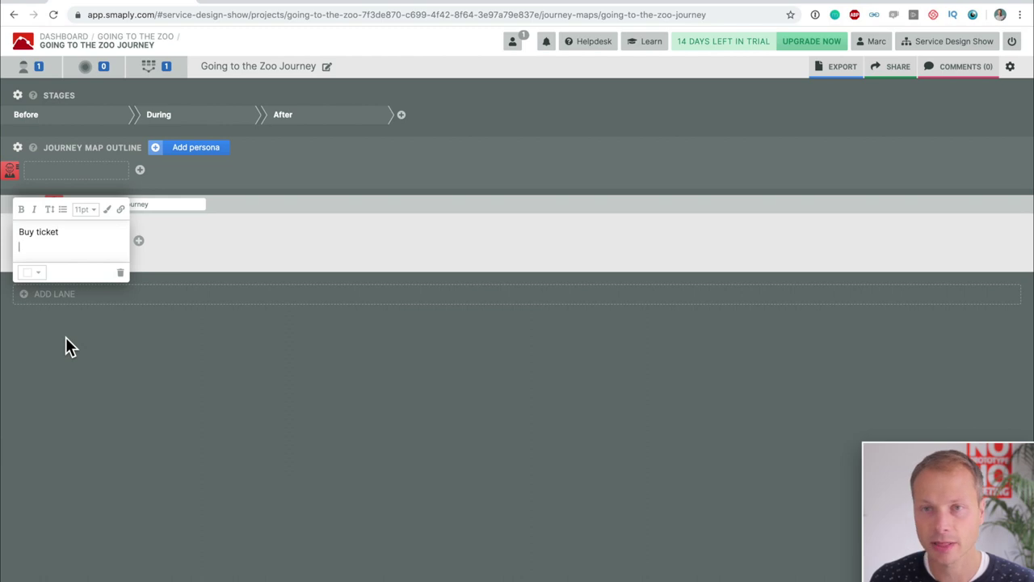
click(133, 379)
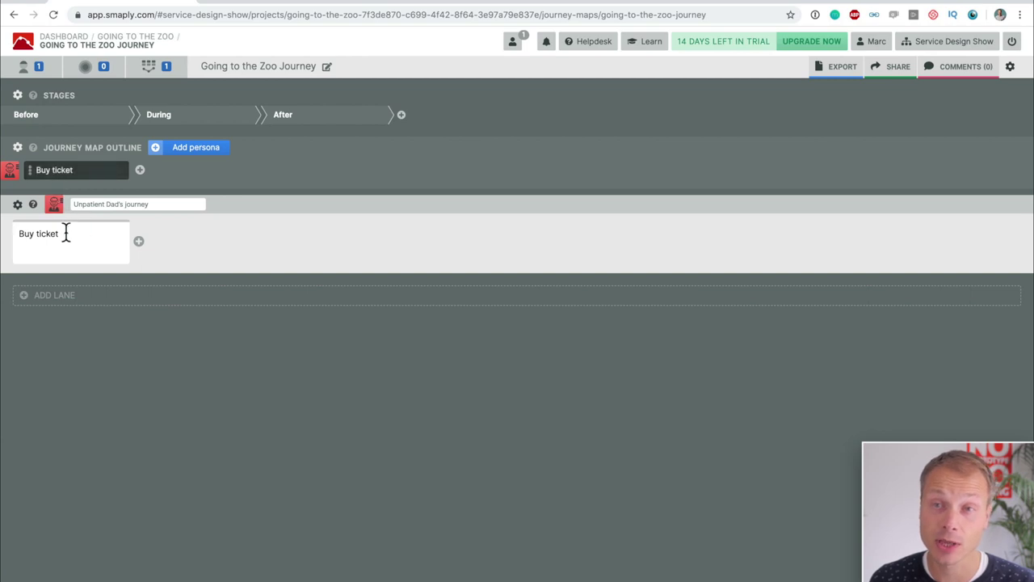
click(139, 172)
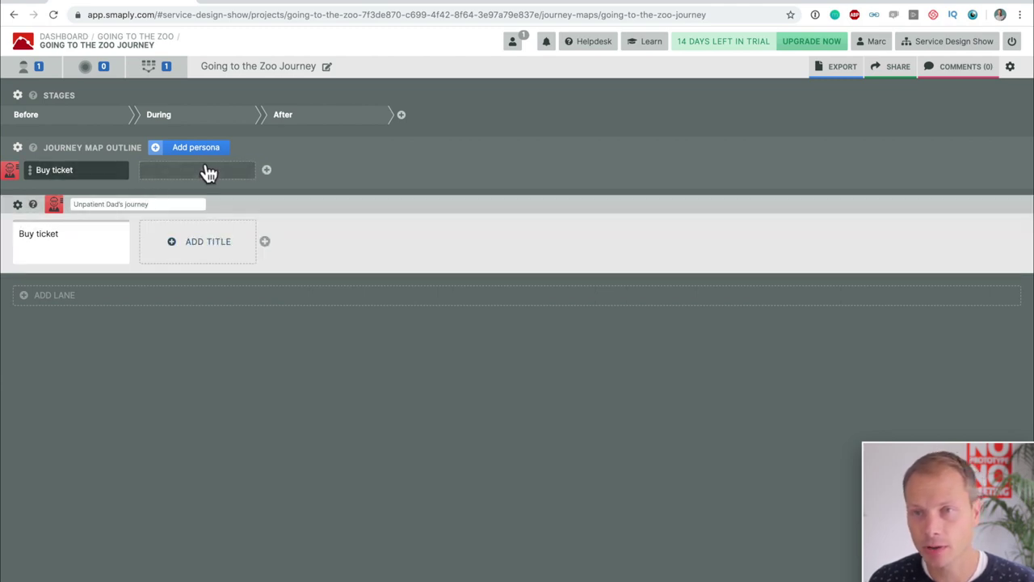
click(206, 172)
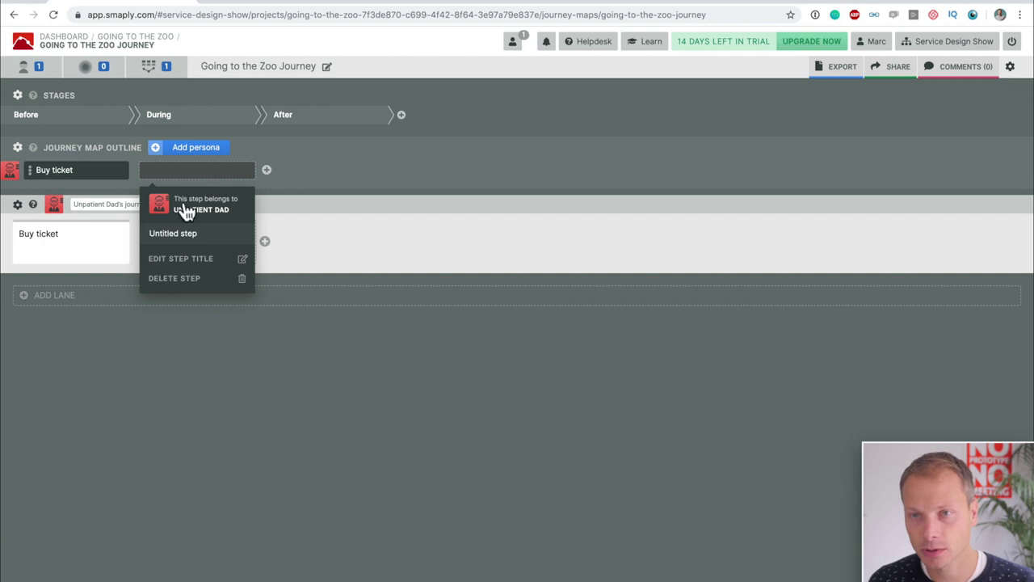
click(187, 263)
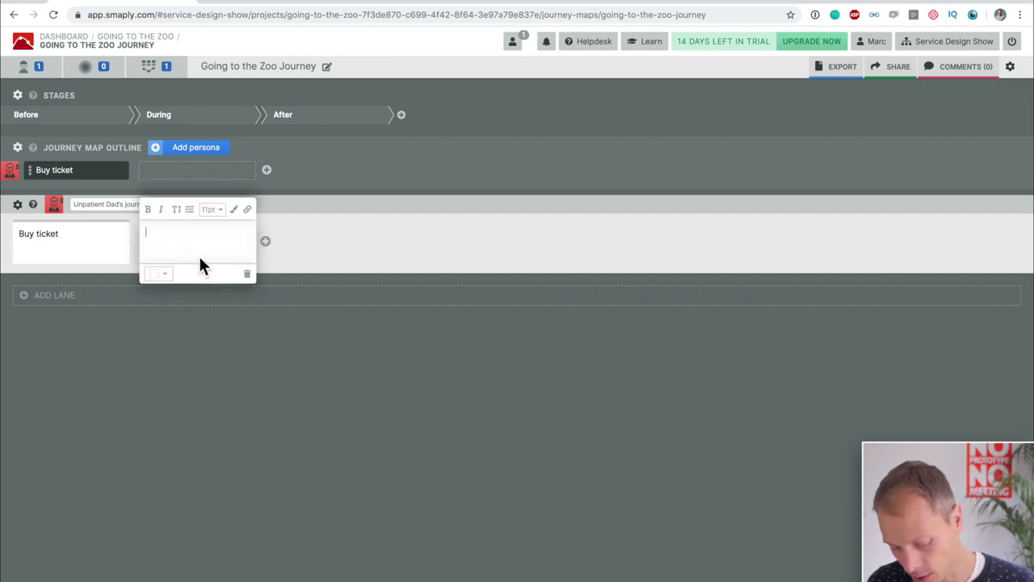
text(Drive to the Zoo)
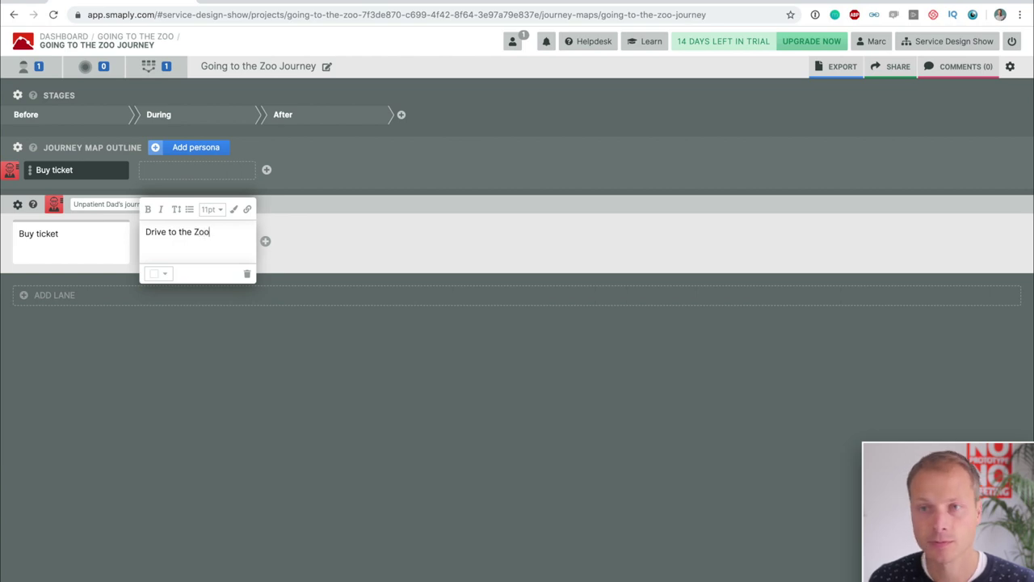
click(186, 396)
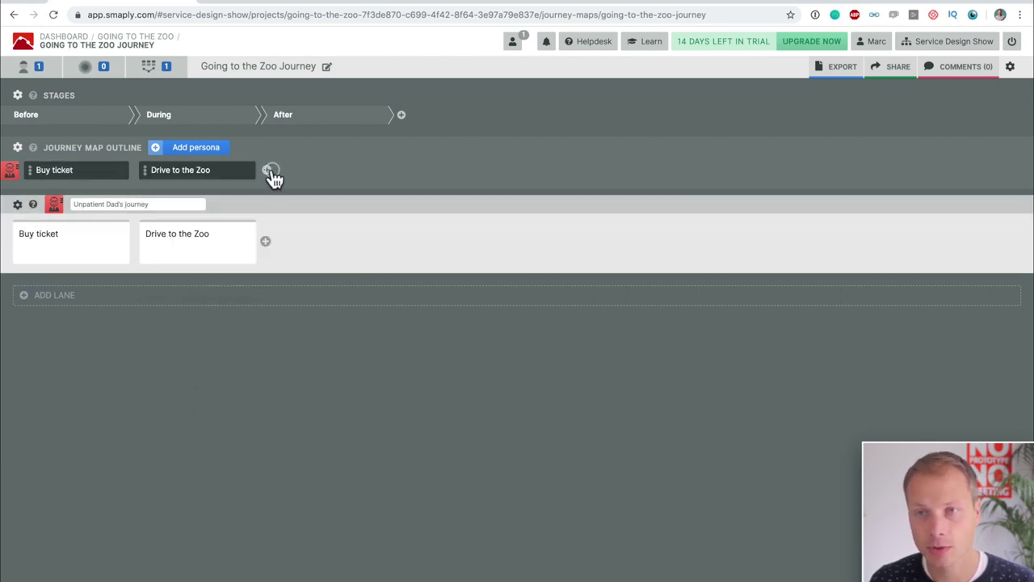
Add a third step titled 'Park the car'
click(267, 170)
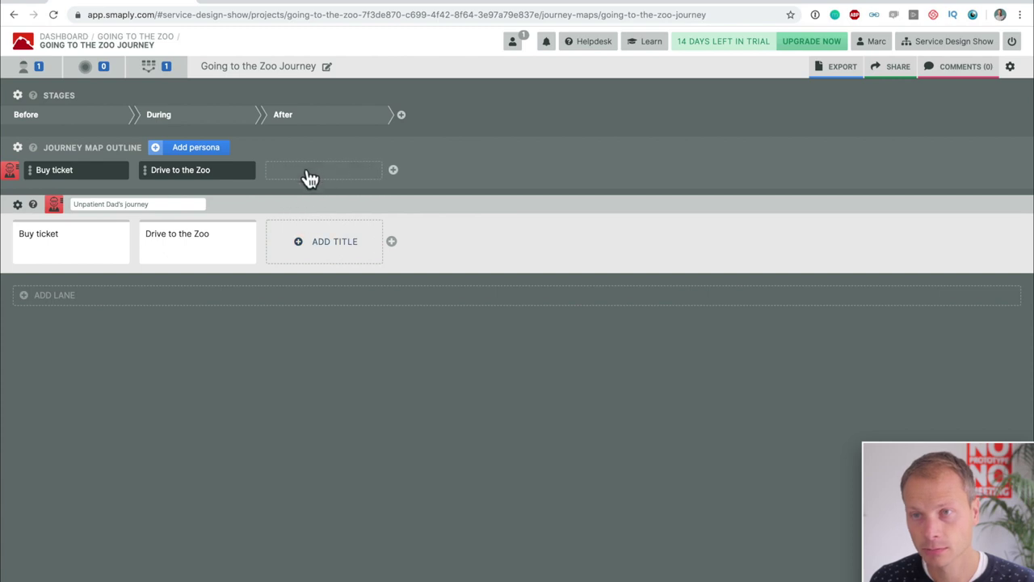
click(306, 169)
click(300, 269)
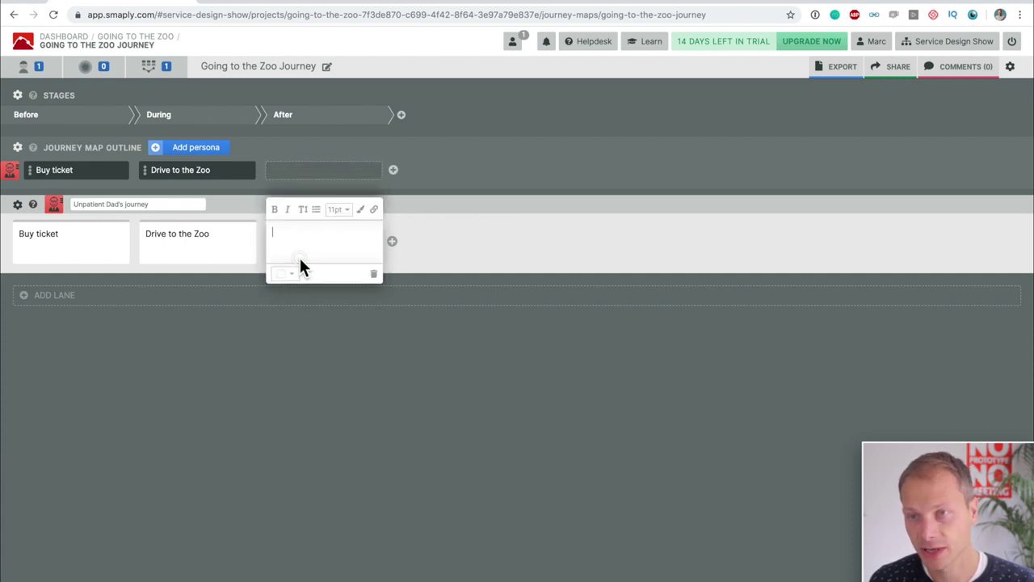
text(Park the car)
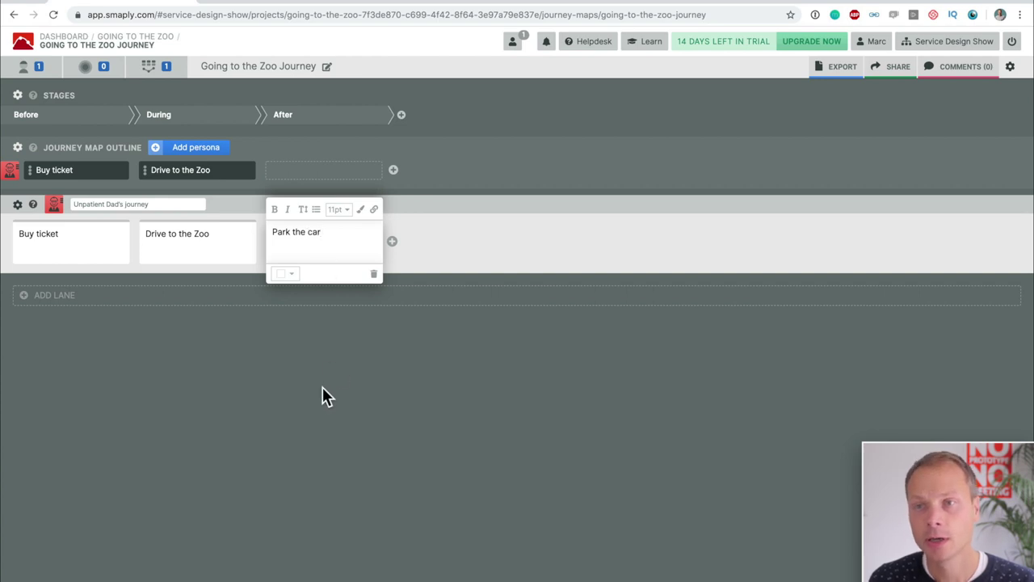
click(319, 390)
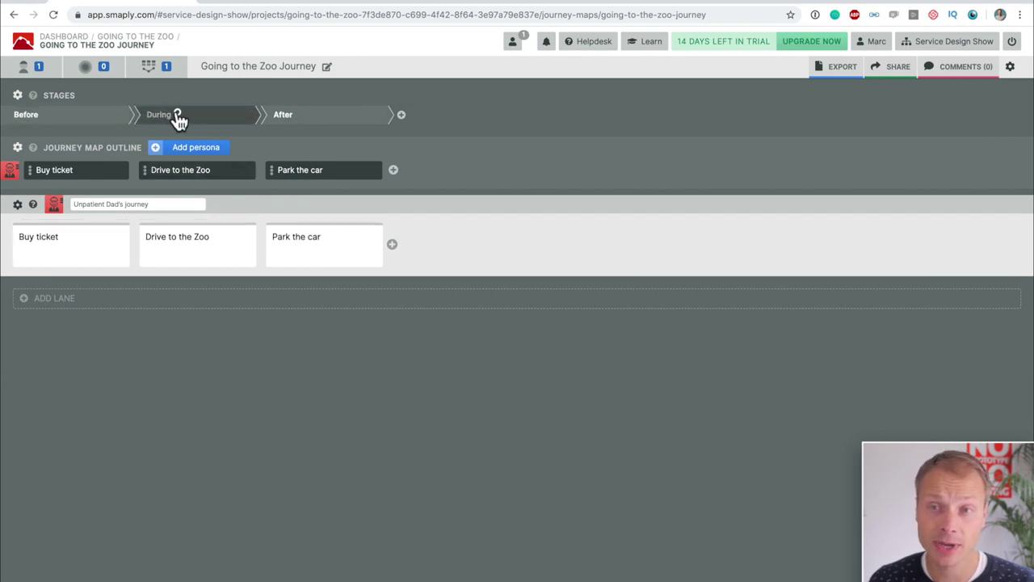
Drag the During stage's left edge right so Before spans all three steps
drag(178, 119, 393, 122)
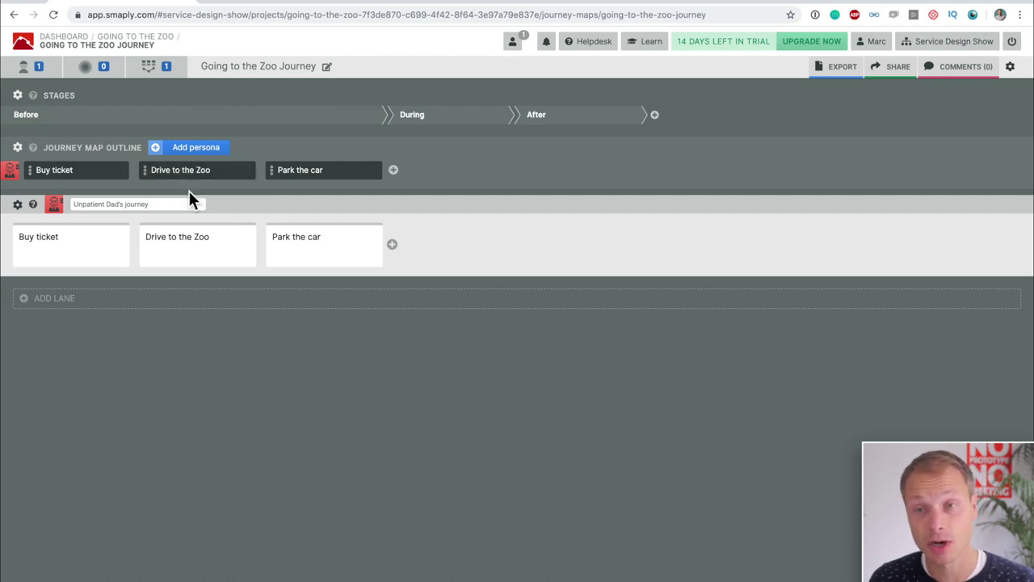
Start a new lane and preview each available lane type
click(84, 301)
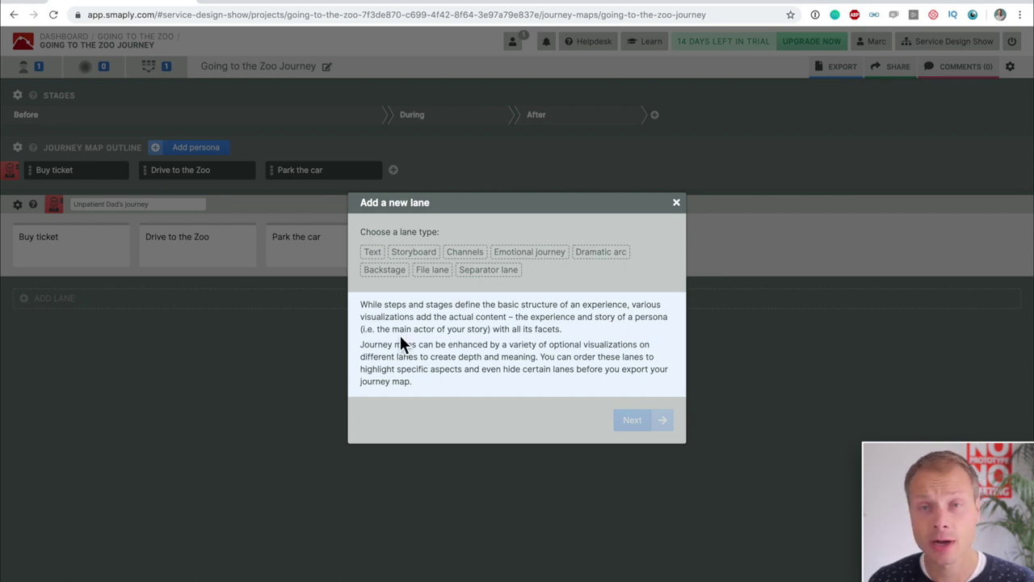
click(377, 252)
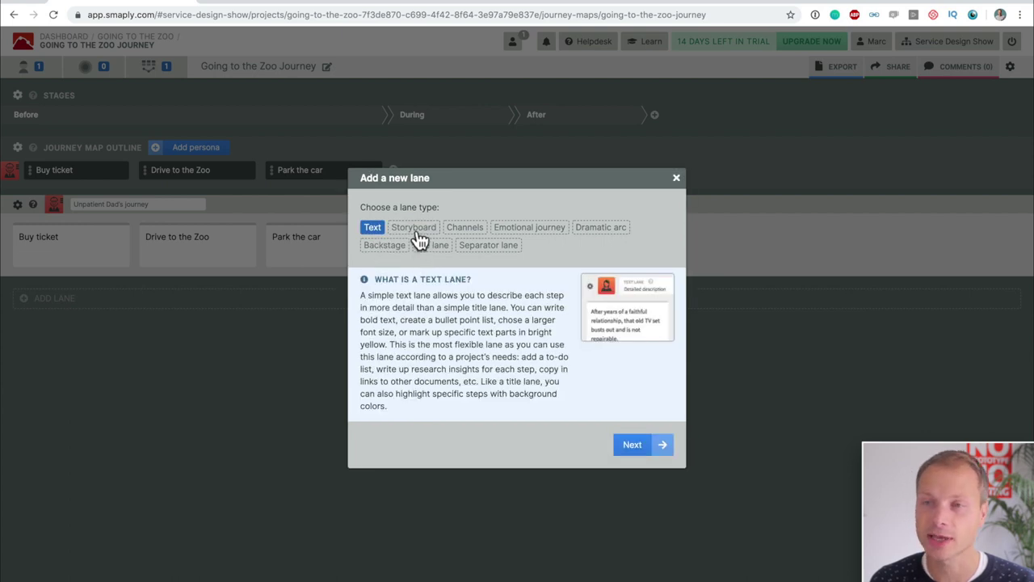
click(416, 224)
click(472, 225)
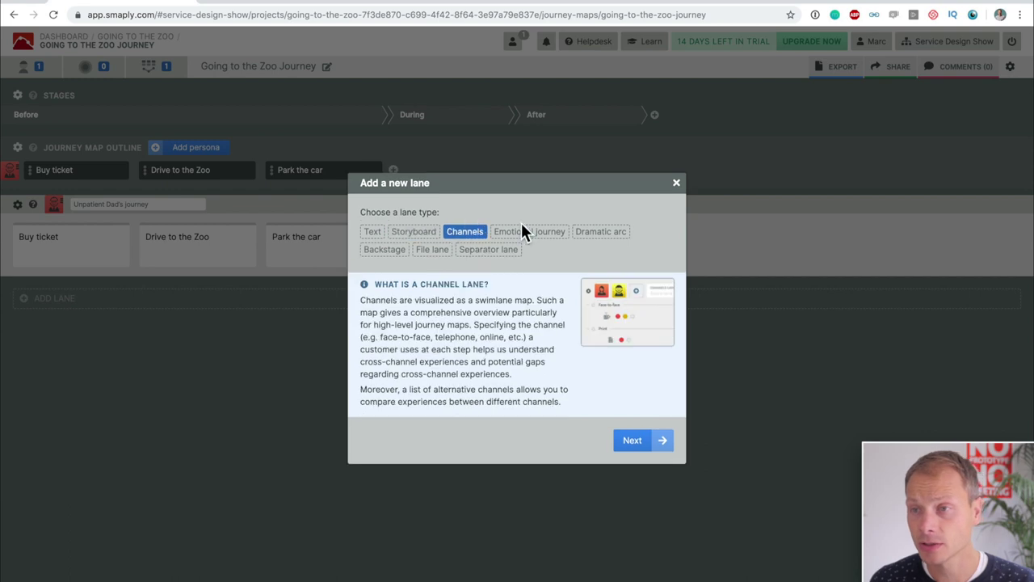
click(526, 230)
click(596, 229)
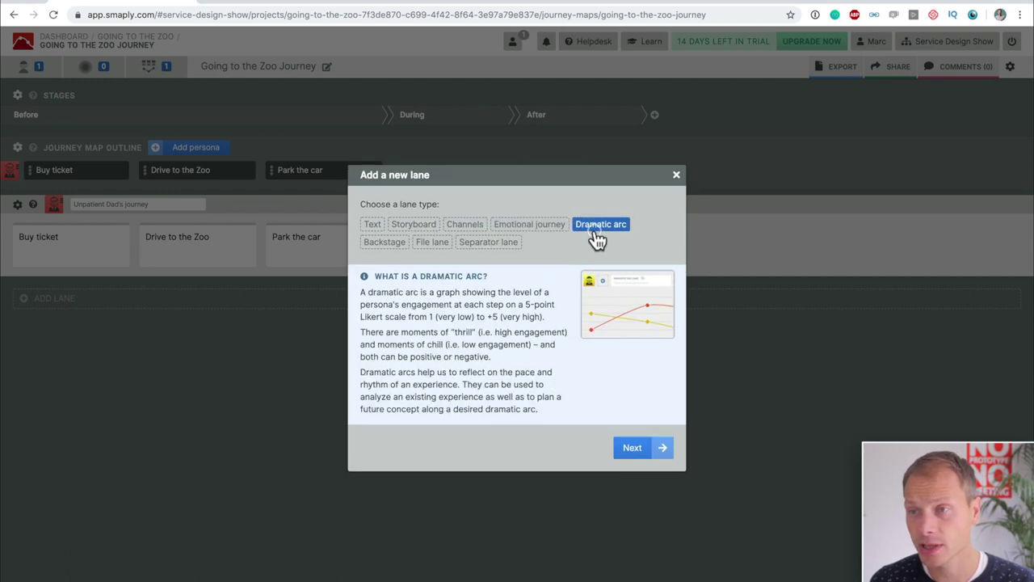
click(388, 245)
click(434, 226)
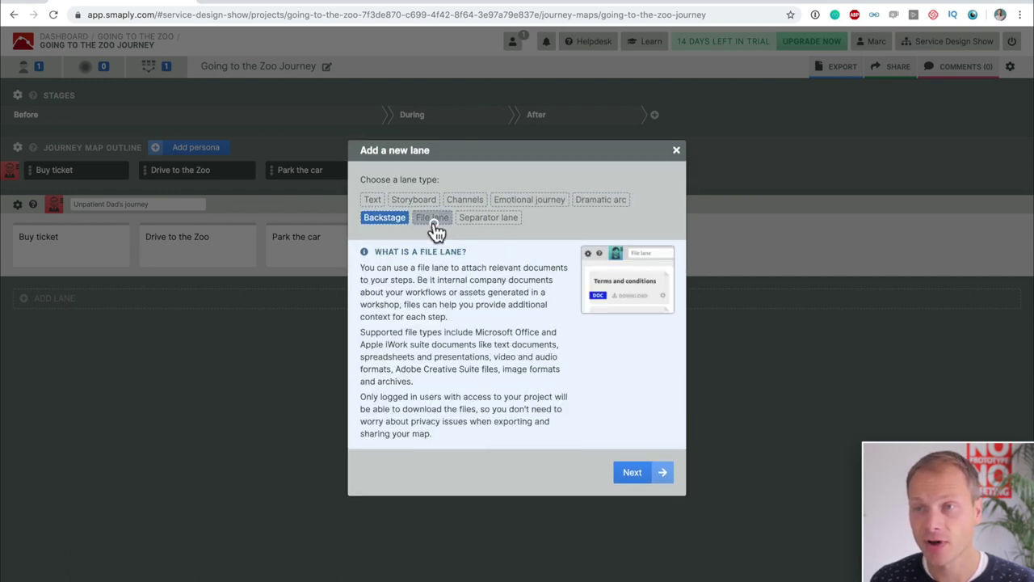
click(489, 222)
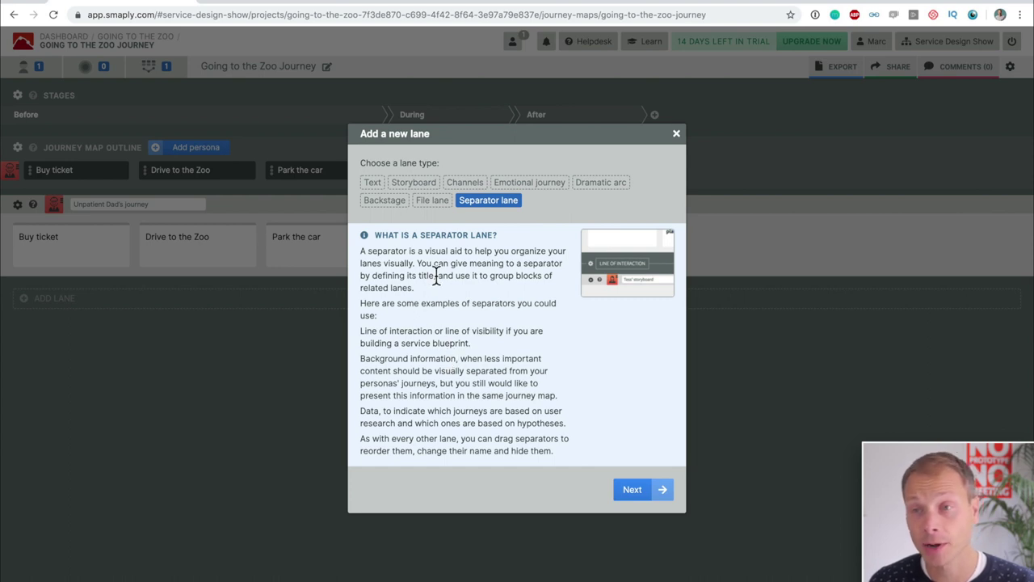
Create a Storyboard lane titled 'Unpatient Dad's storyboard' for the Unpatient Dad persona
click(425, 186)
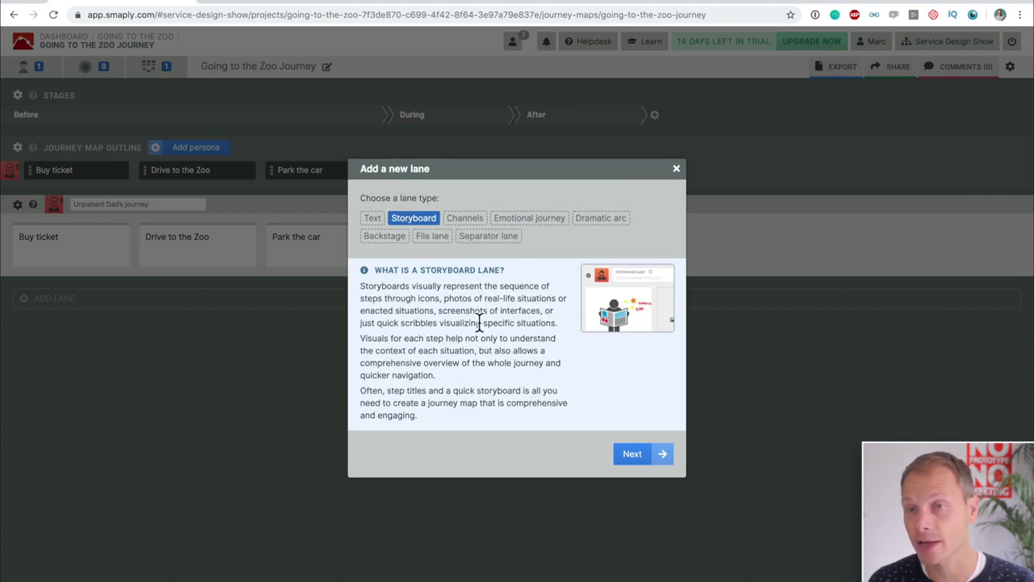
click(634, 455)
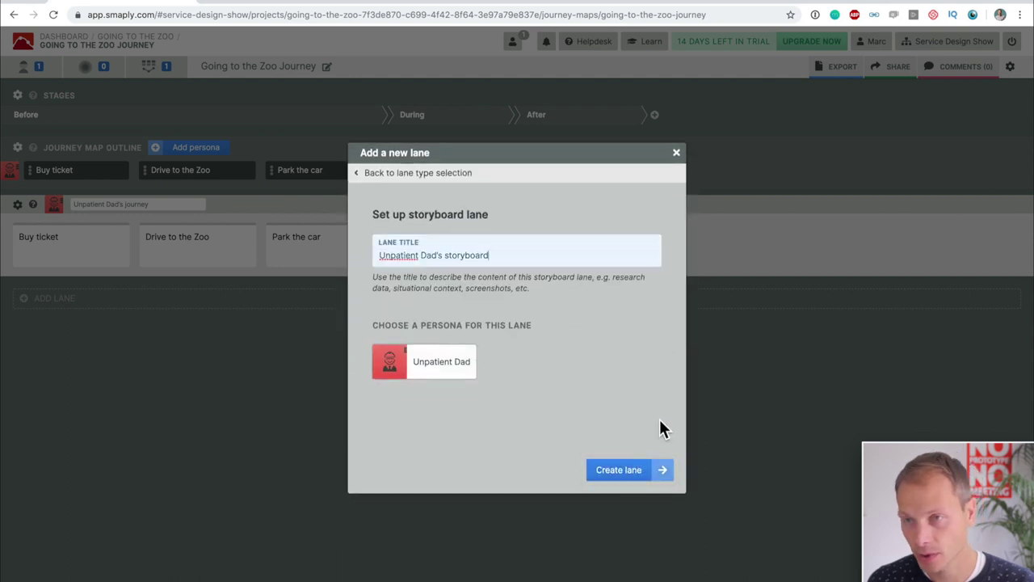
click(634, 477)
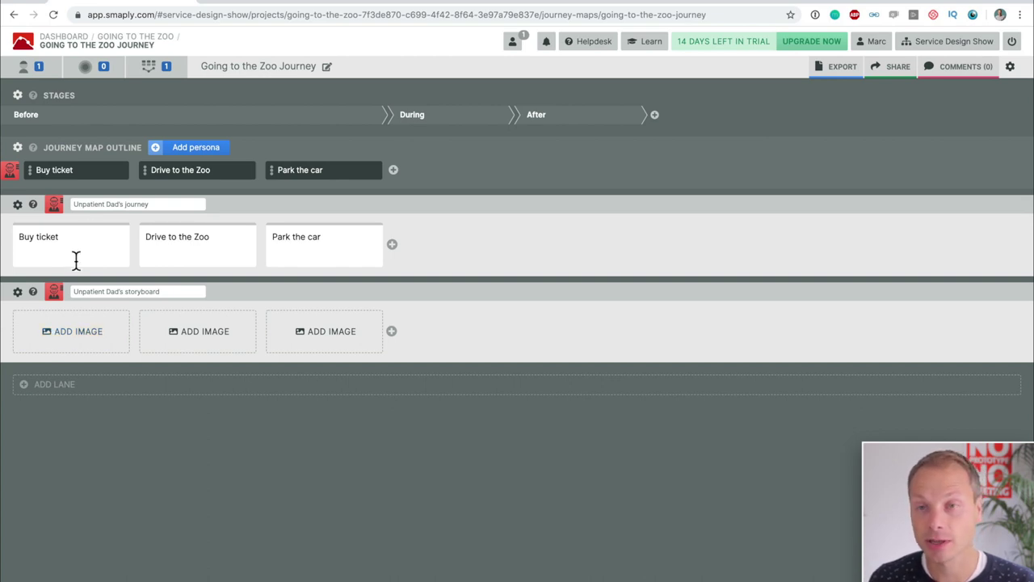
Open the image gallery for the Buy ticket slot, browse its tabs, and switch to The Noun Project search
click(80, 339)
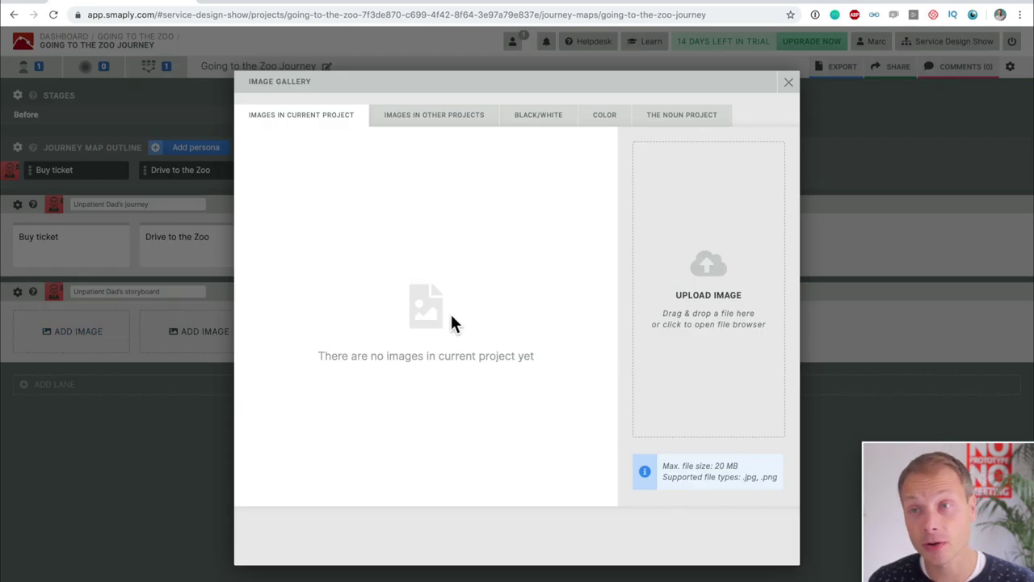
click(463, 119)
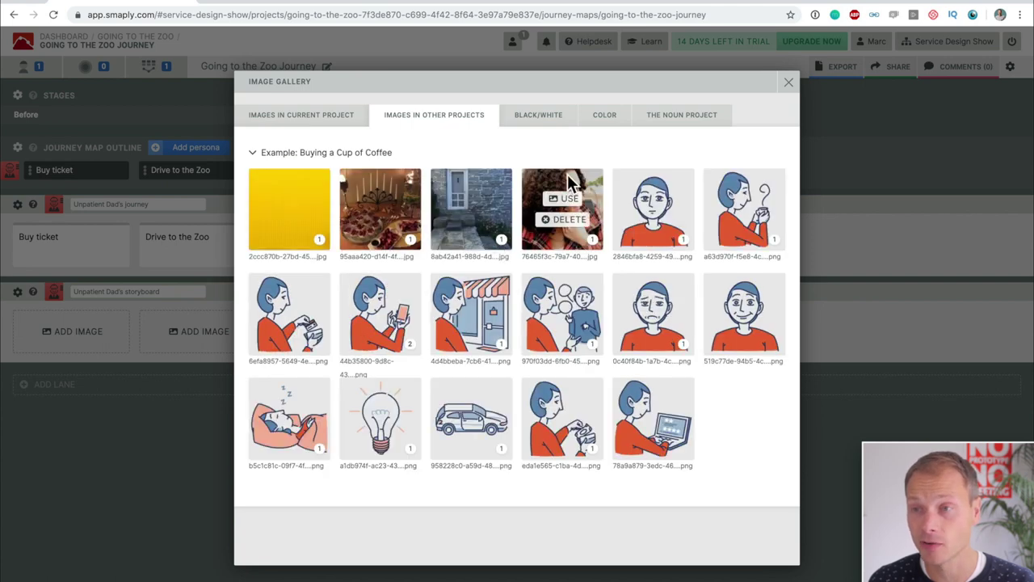
click(553, 125)
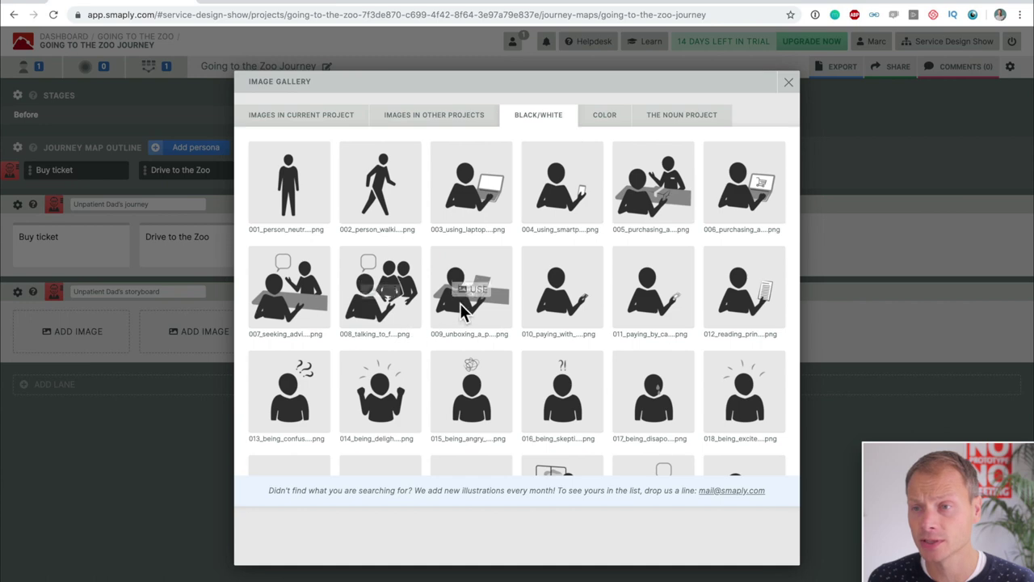
scroll(462, 312, down, 20)
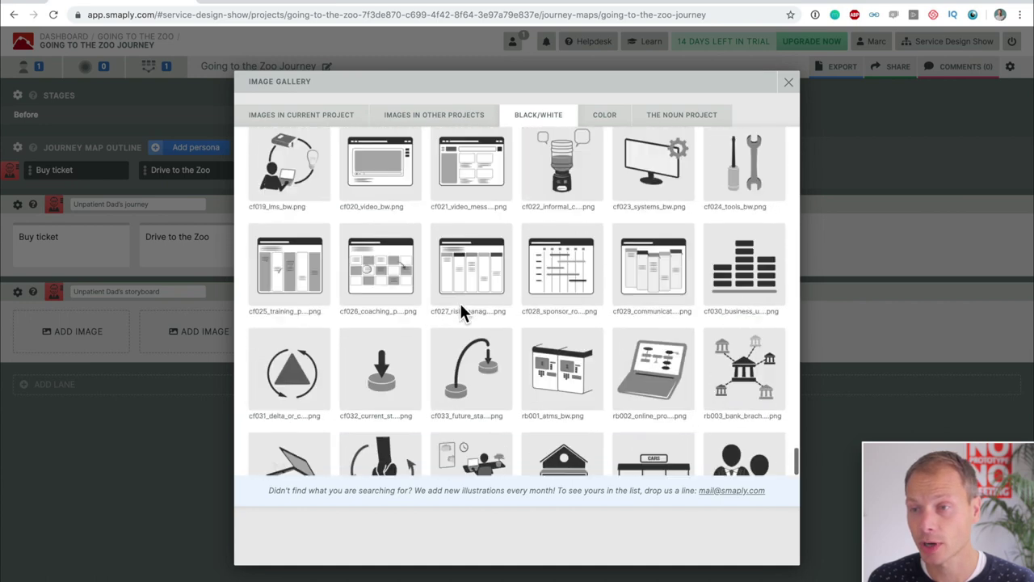
scroll(460, 303, down, 2)
click(603, 117)
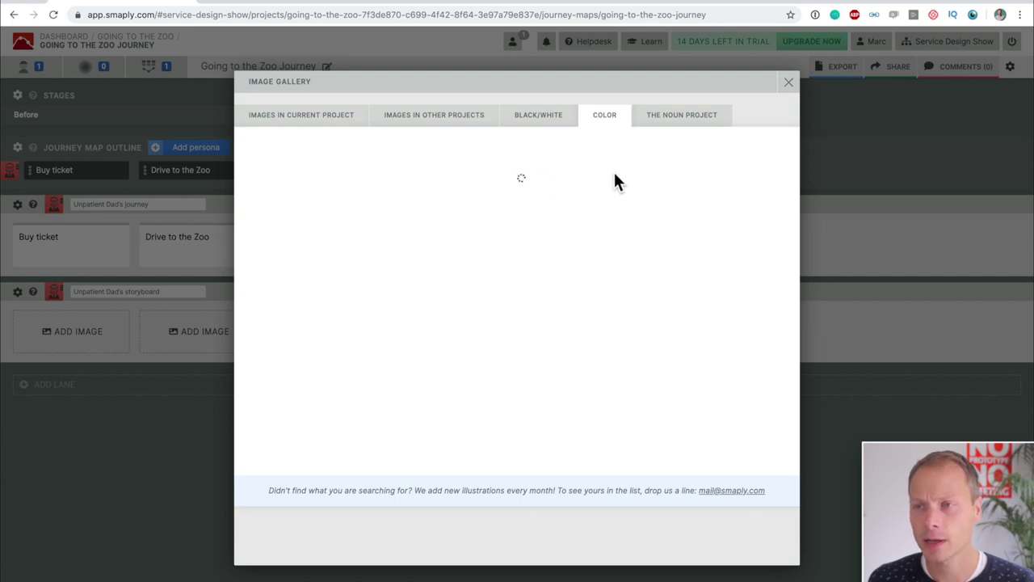
scroll(614, 169, down, 15)
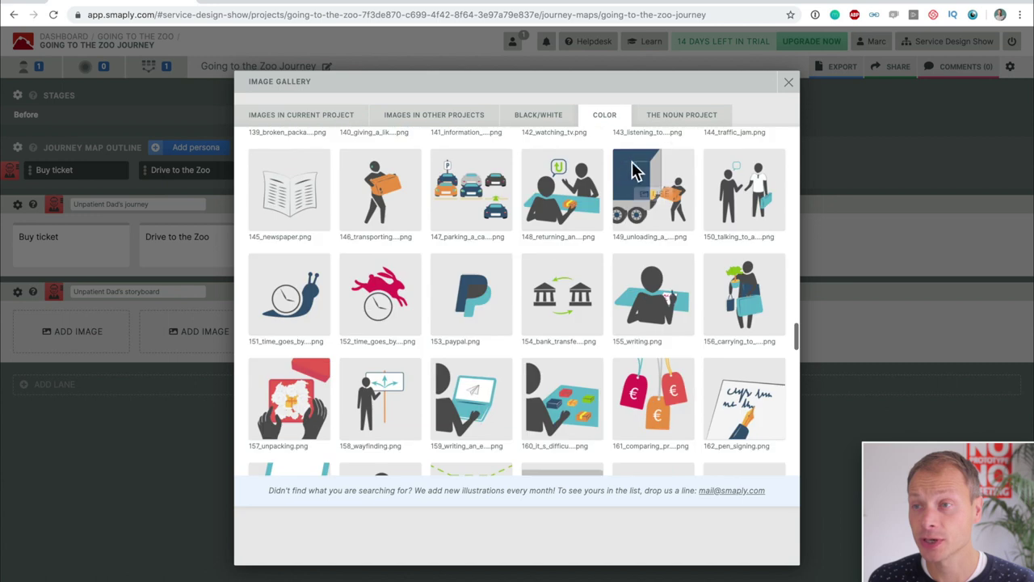
click(682, 117)
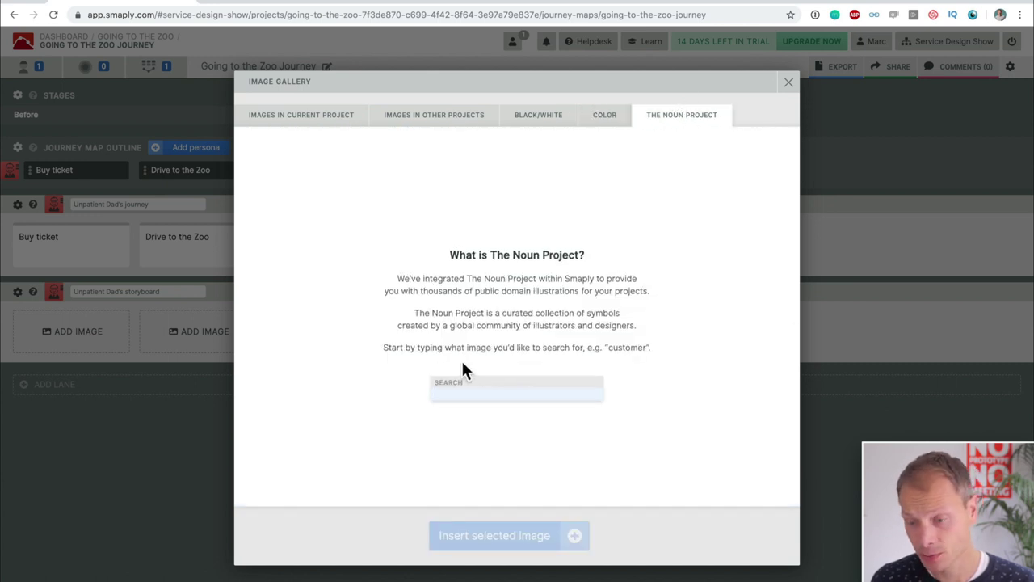
Search The Noun Project for 'tick' and insert the two-tickets icon in yellow on a white background
text(ticket)
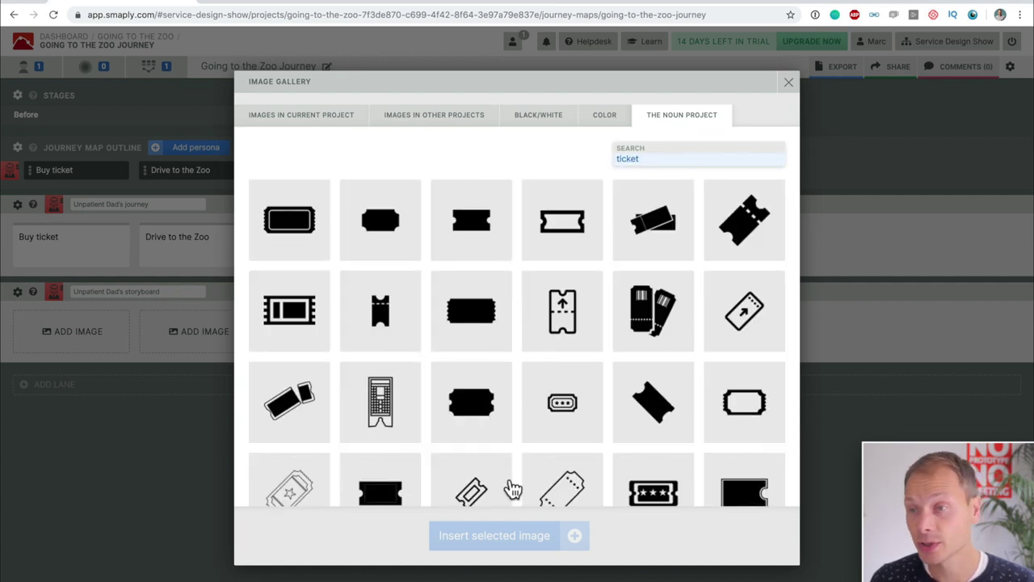
scroll(566, 347, down, 6)
scroll(541, 323, up, 3)
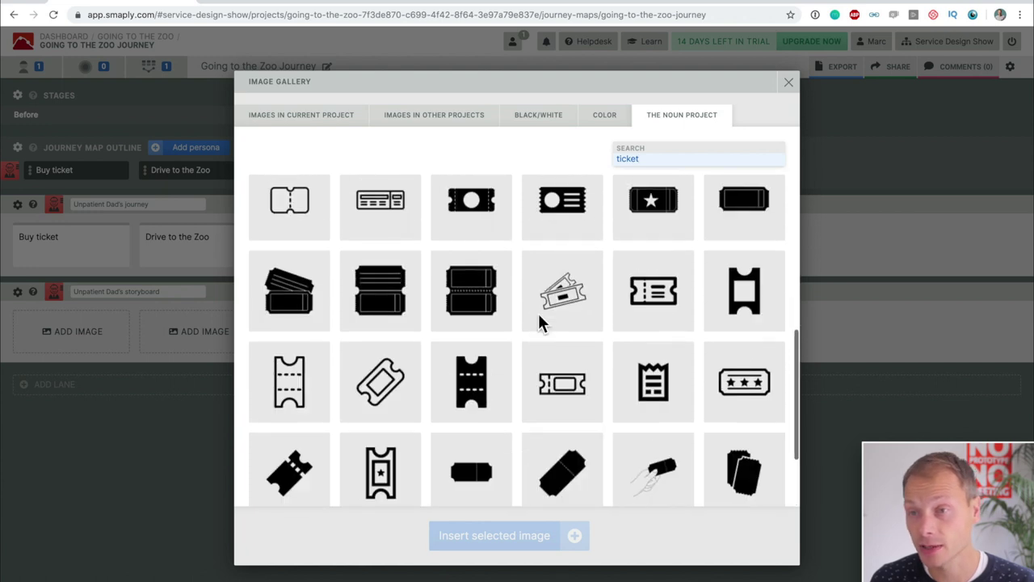
scroll(539, 323, up, 1)
click(555, 340)
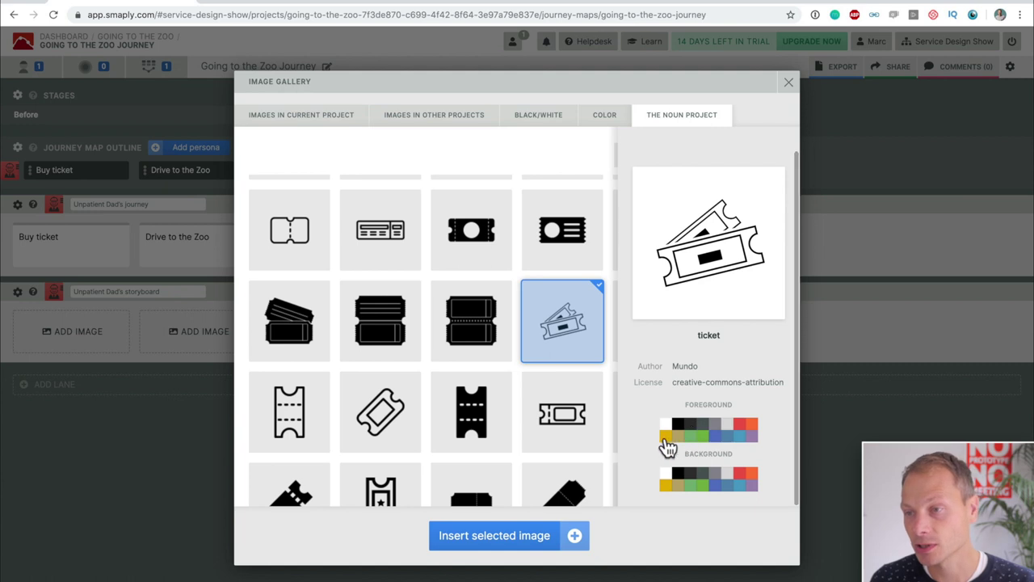
click(665, 436)
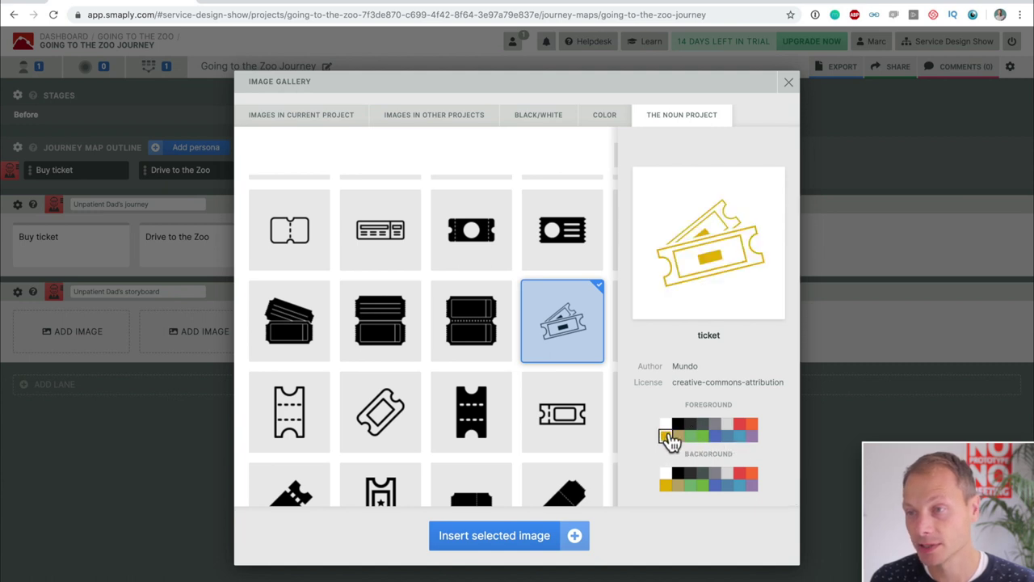
click(739, 473)
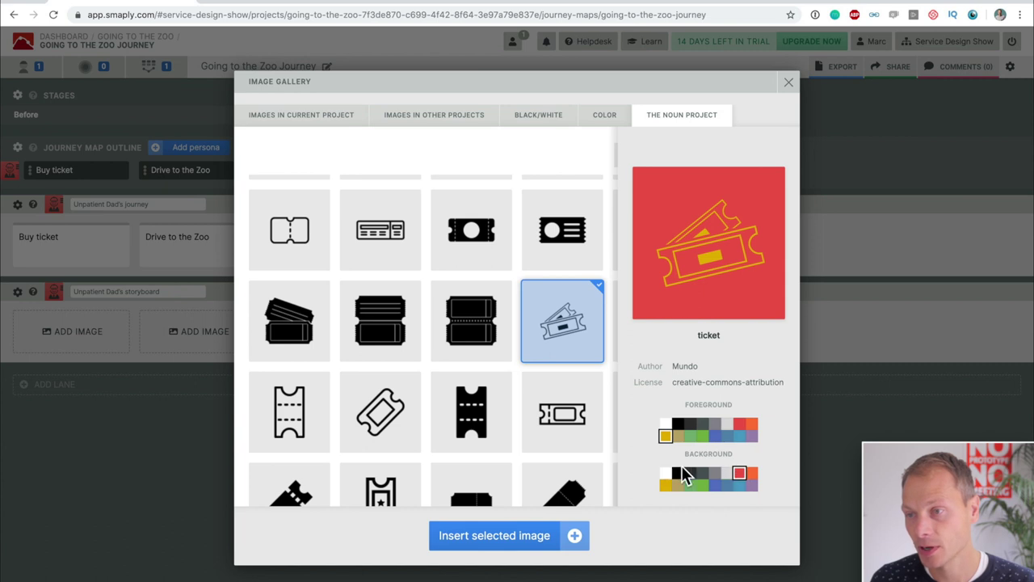
click(664, 473)
click(495, 541)
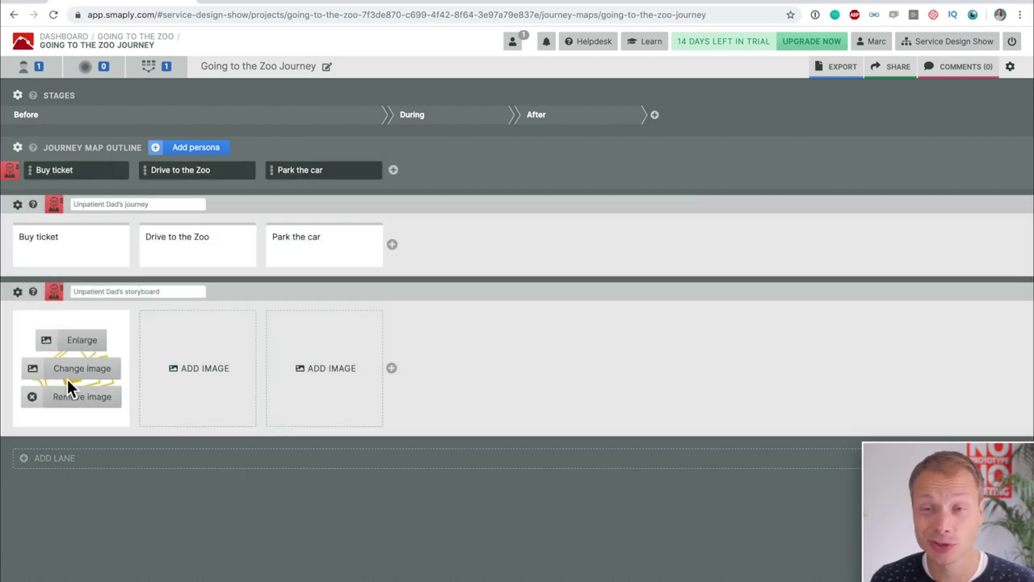
Insert the yellow taxi illustration from the colour gallery into the Drive to the Zoo slot
click(207, 376)
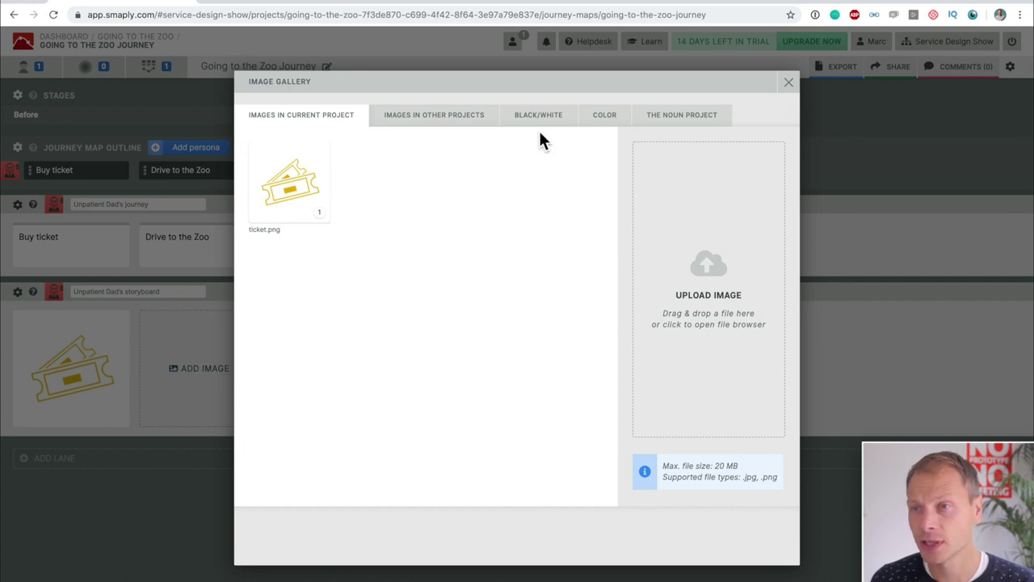
click(601, 121)
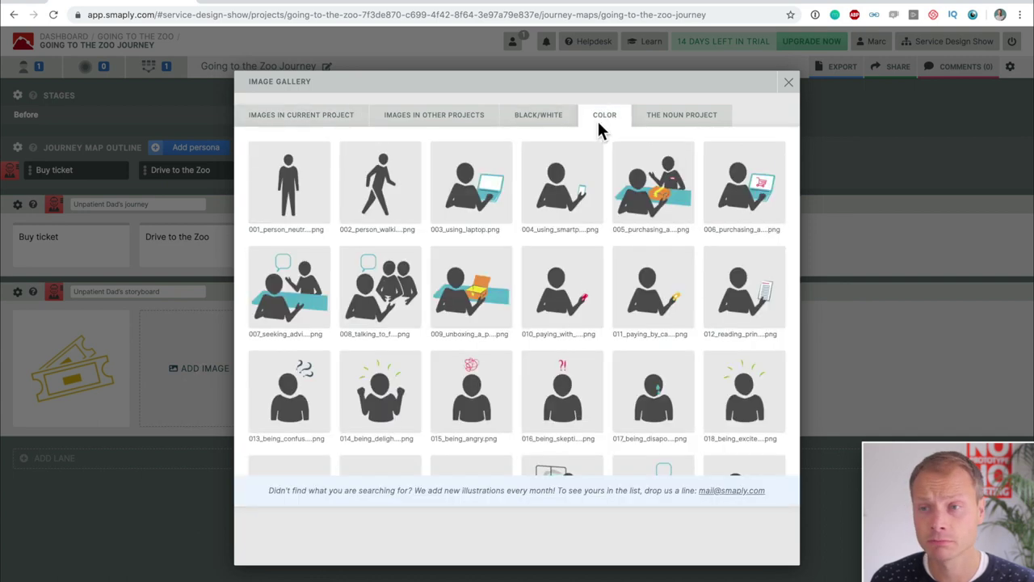
scroll(483, 314, down, 6)
click(483, 313)
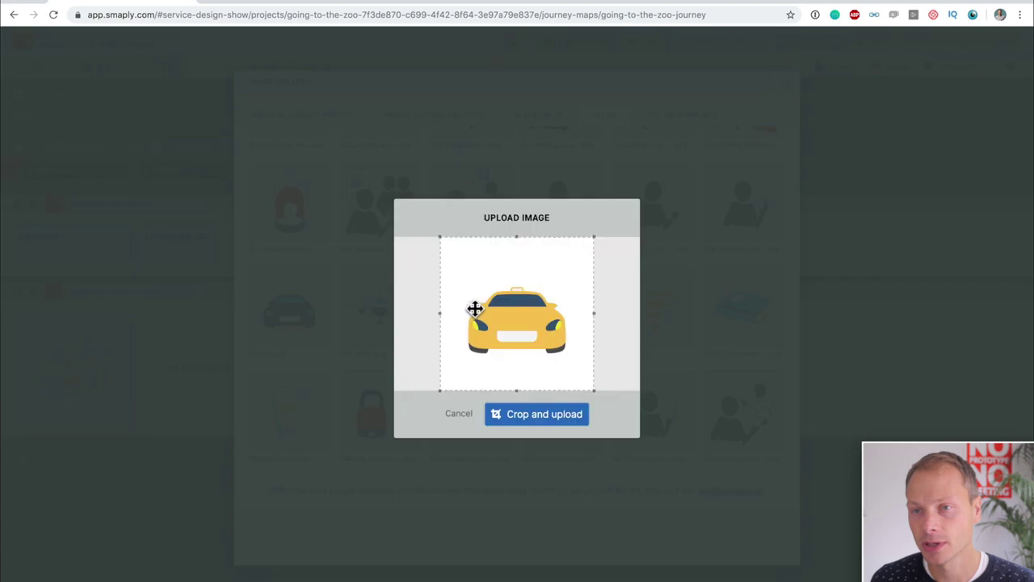
click(548, 417)
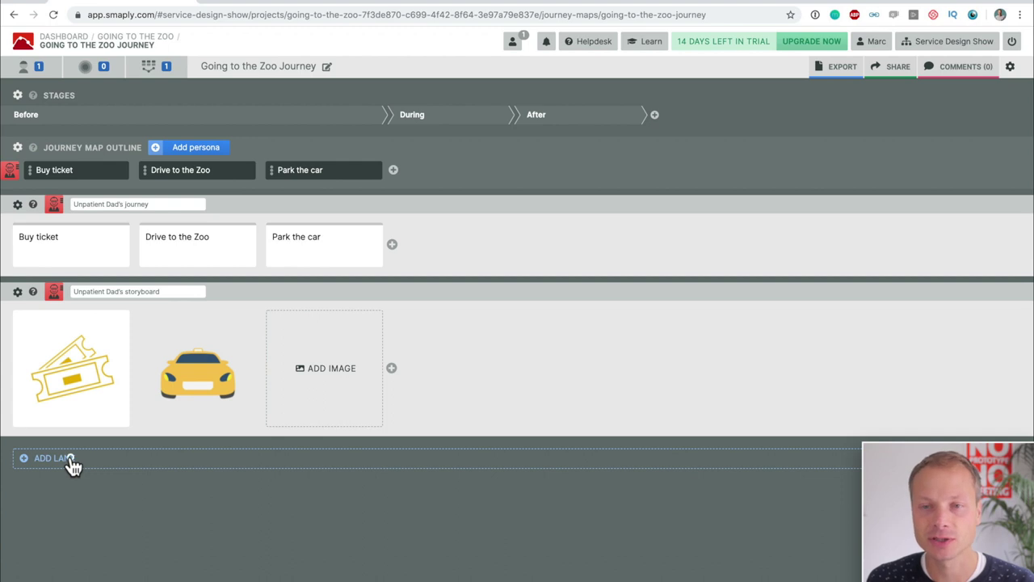
Add a plain text lane titled 'Customer Needs' to the map
click(70, 458)
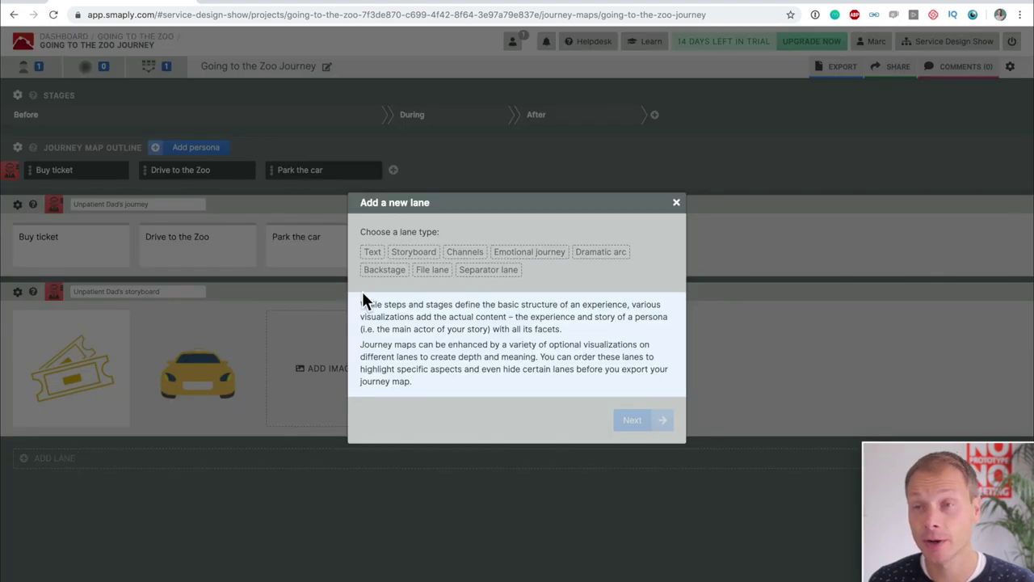
click(372, 252)
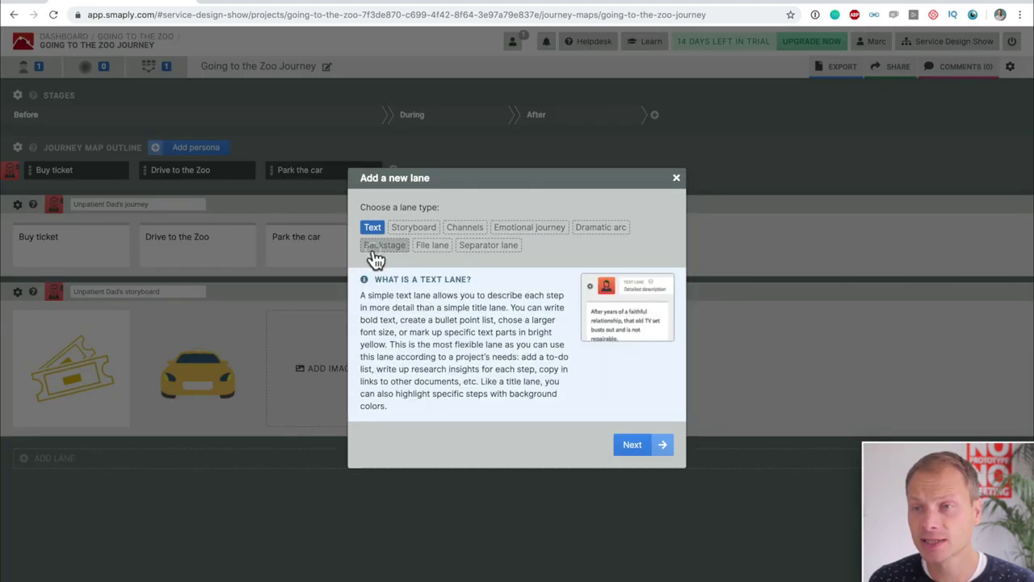
click(634, 447)
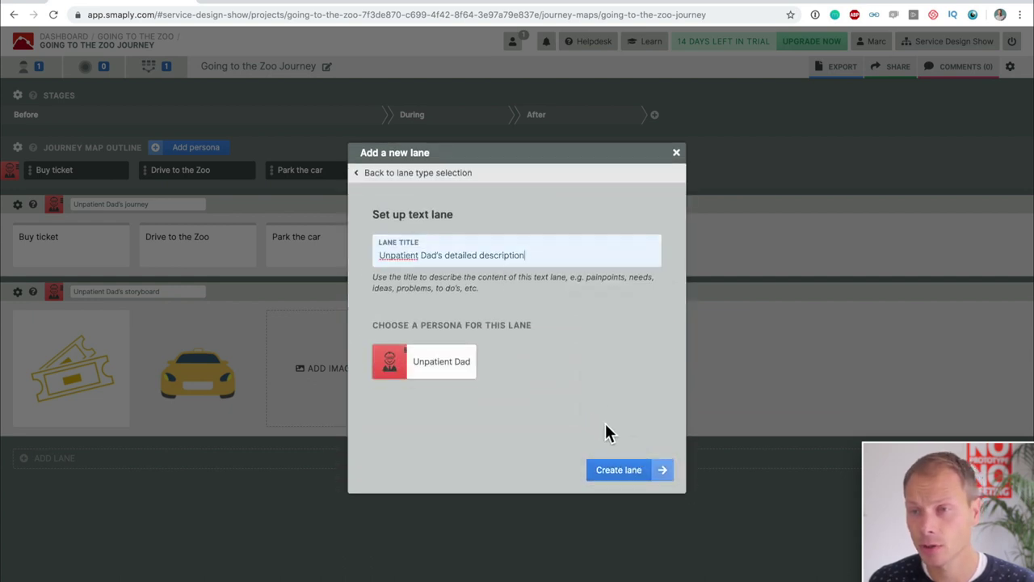
key(alt+shift+Left)
key(alt+shift+Left)
key(alt+shift+Left)
key(alt+shift+Left)
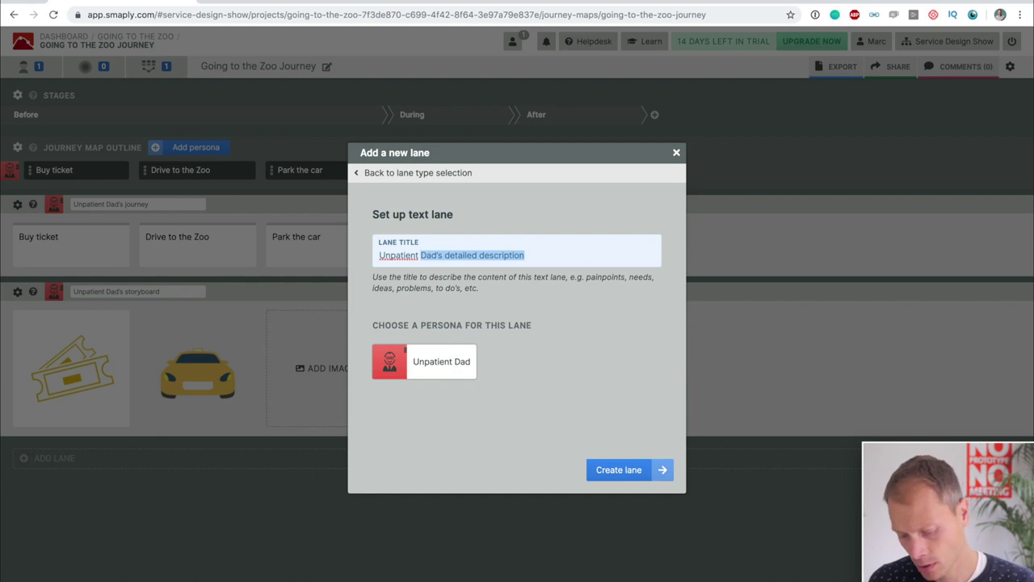
text(Customer N)
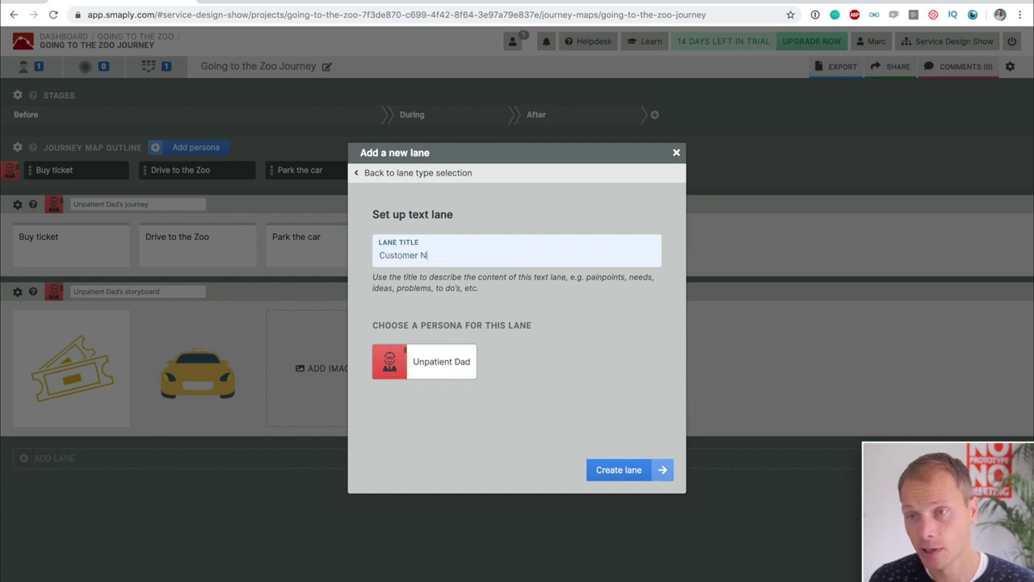
text(eeds)
click(630, 470)
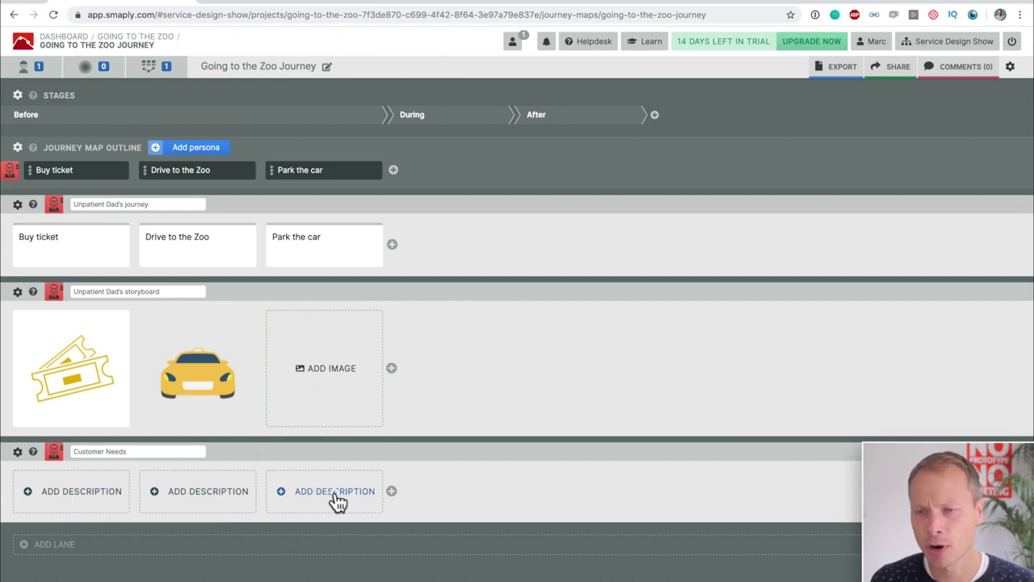
Write 'Clear navigation' in the Park the car card of the Customer Needs lane
click(334, 495)
text(Clear naviga)
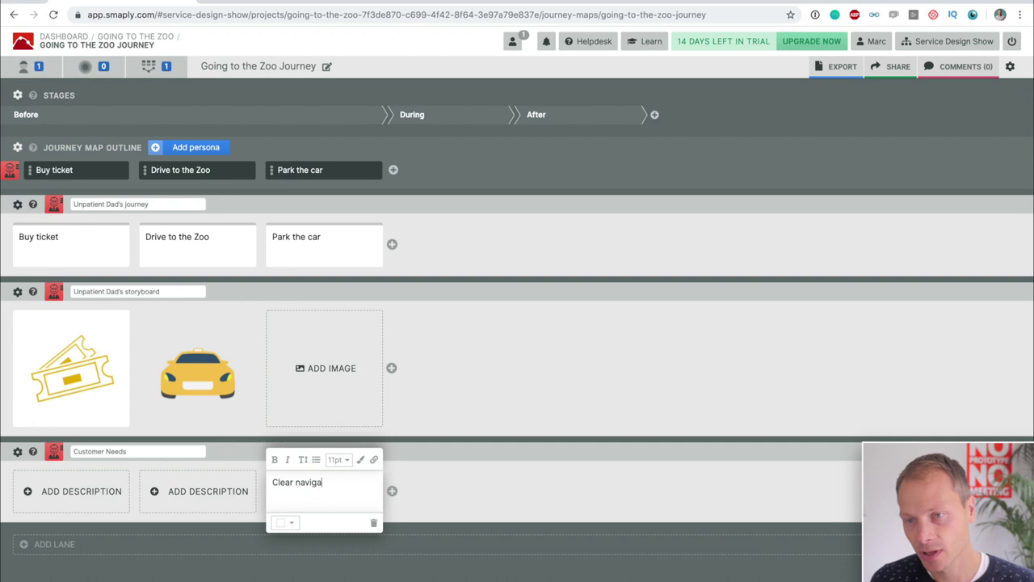
text(tion)
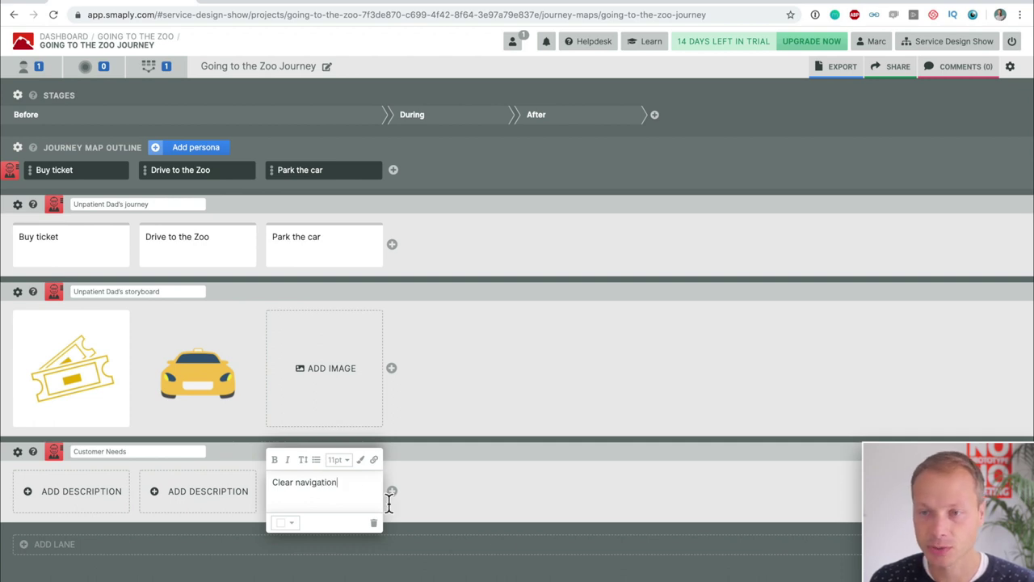
click(491, 531)
scroll(351, 422, down, 3)
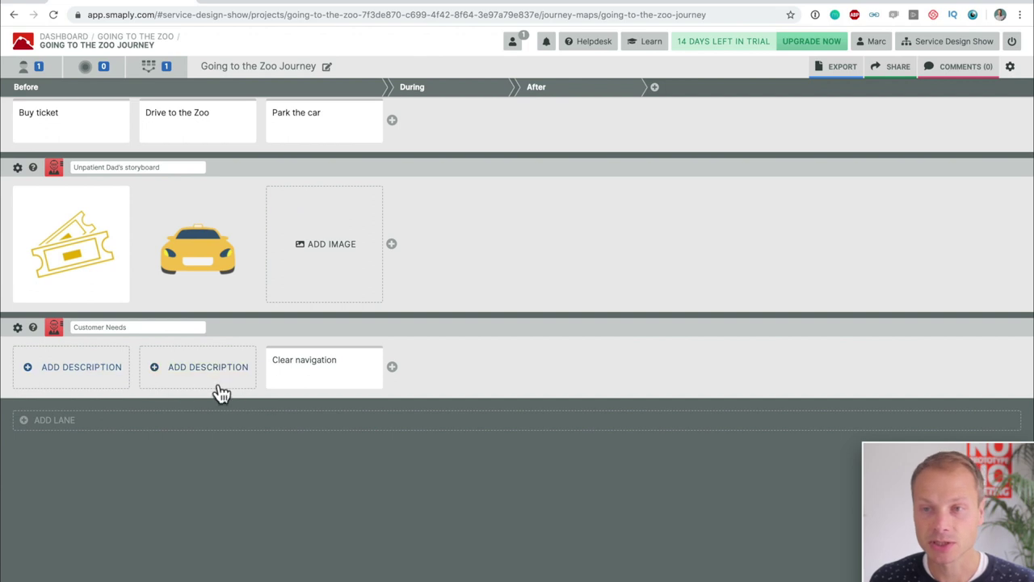
Make the word 'navigation' bold in the Clear navigation note
click(307, 373)
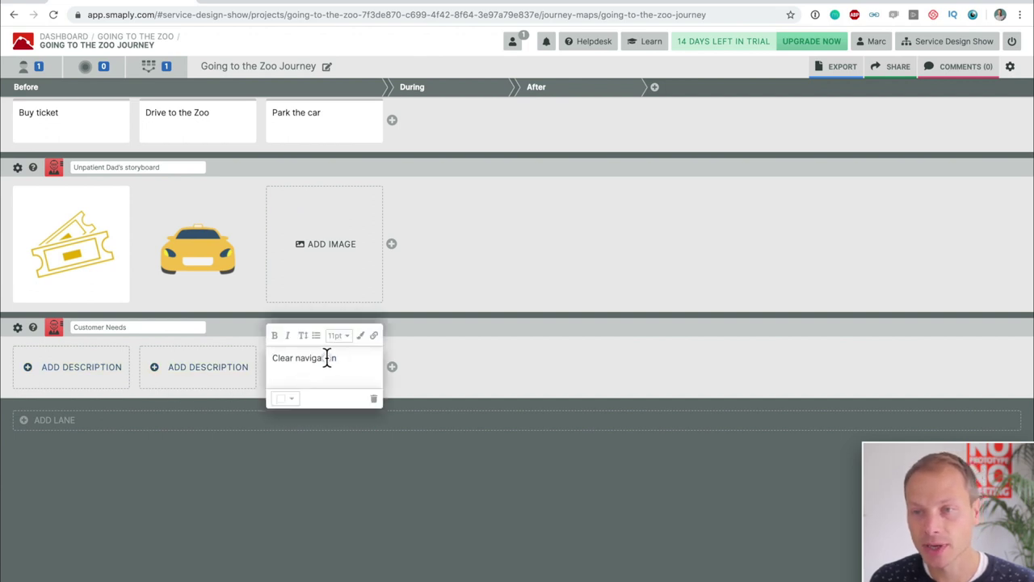
double_click(329, 358)
click(275, 335)
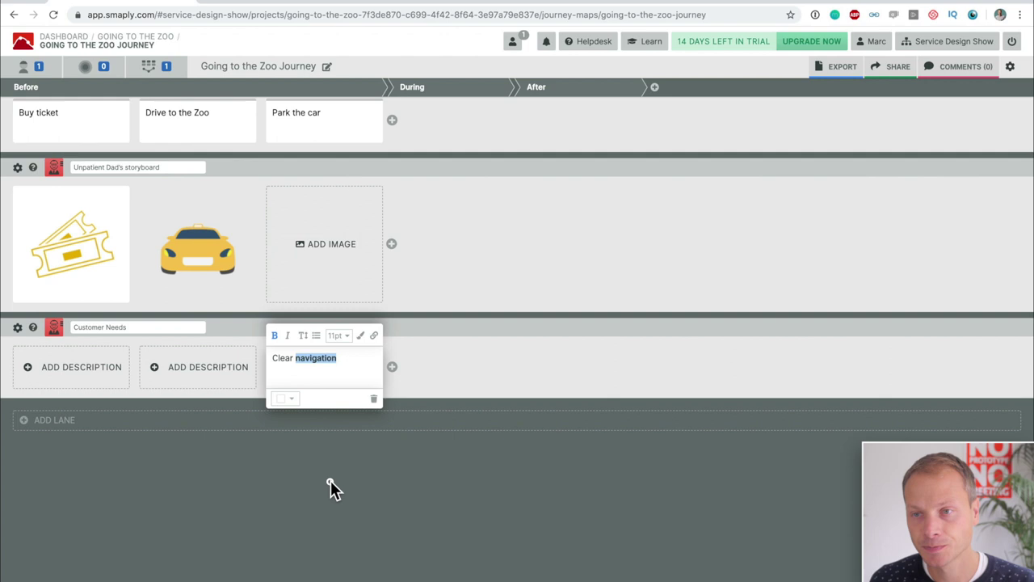
click(331, 480)
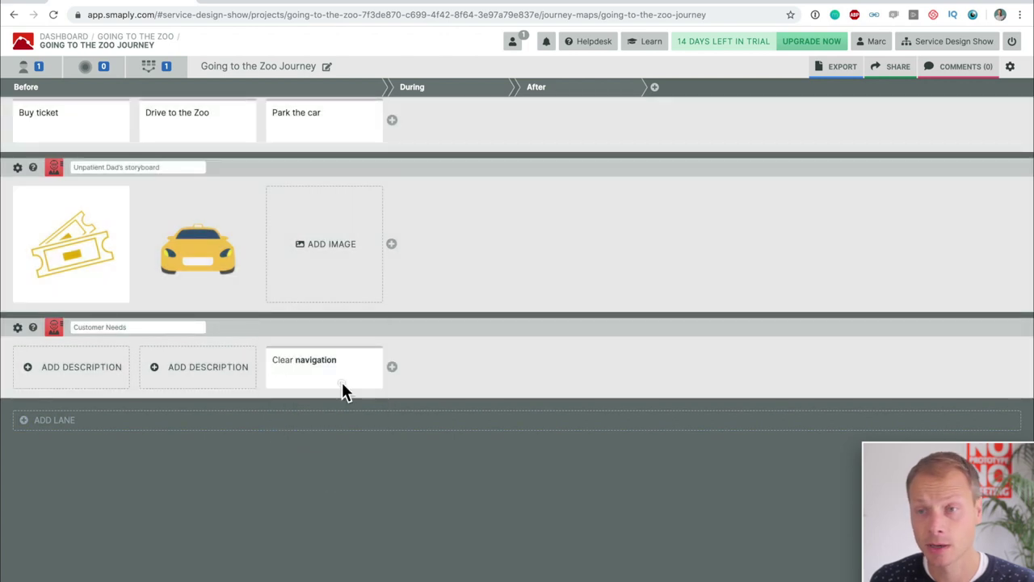
Give the word 'Clear' a yellow highlight, then start adding a new lane
click(327, 361)
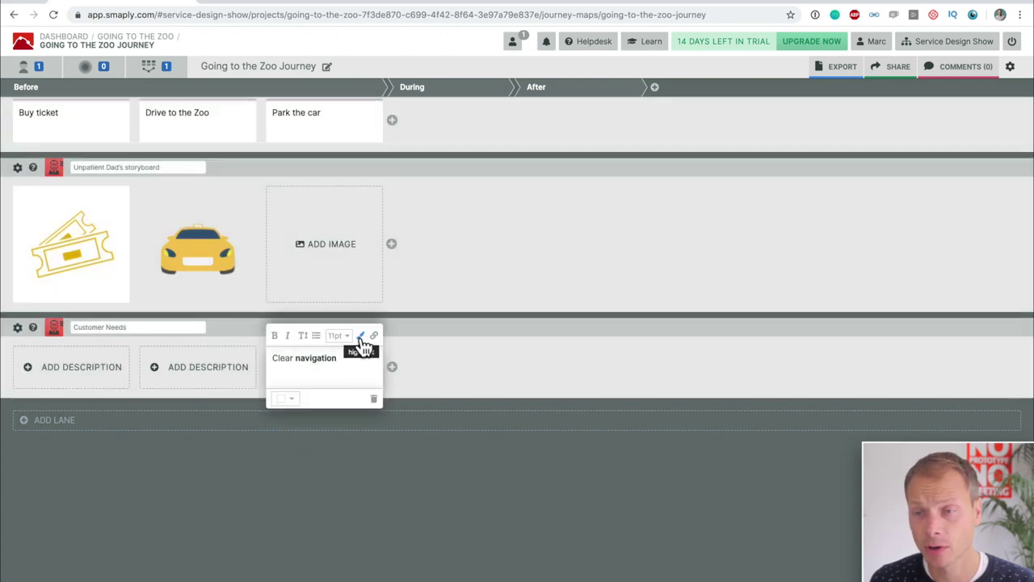
double_click(284, 356)
click(362, 335)
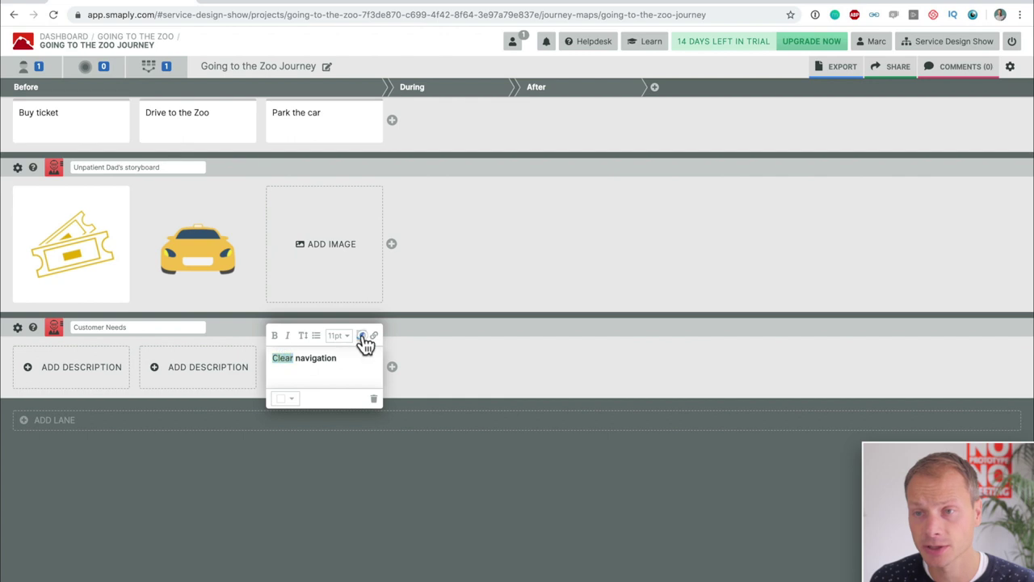
click(346, 477)
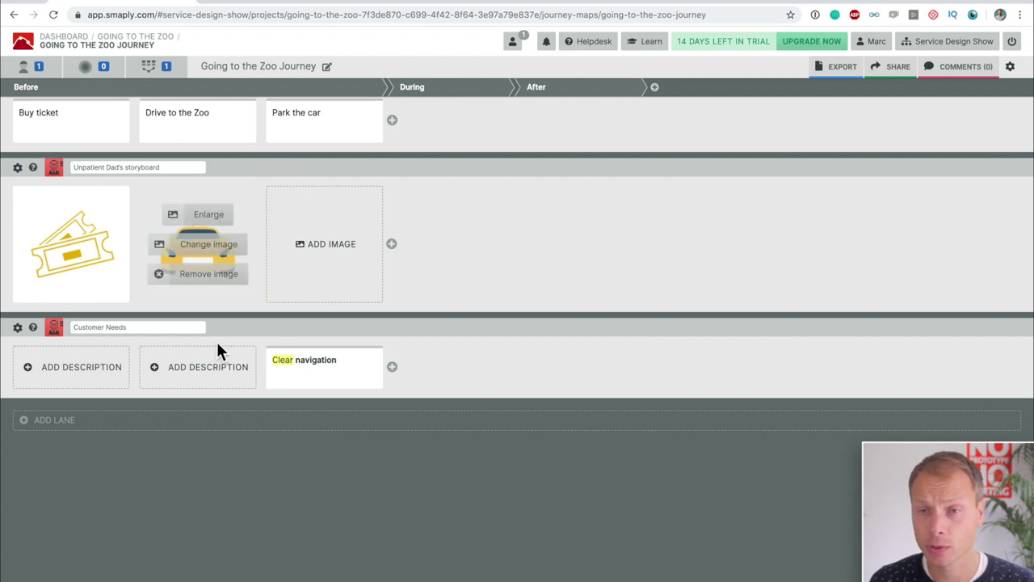
click(139, 425)
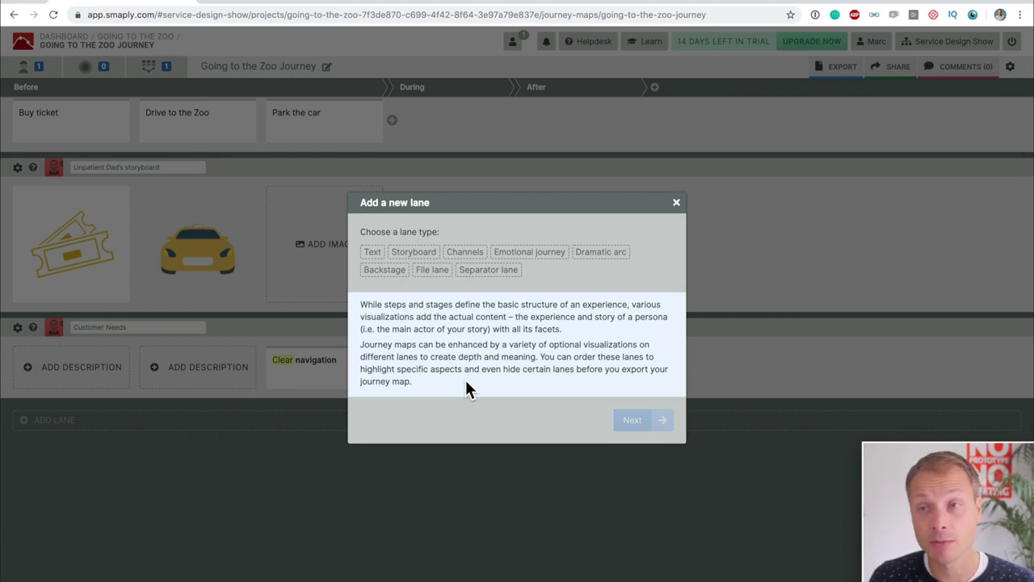
Create an Emotional journey lane, keeping the default title 'Emotional journeys'
click(549, 252)
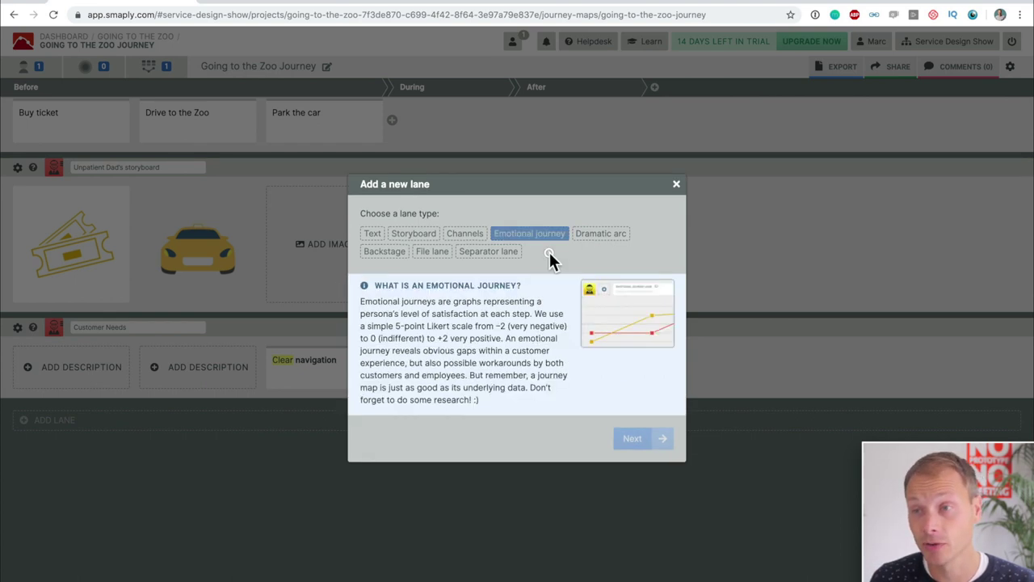
click(608, 230)
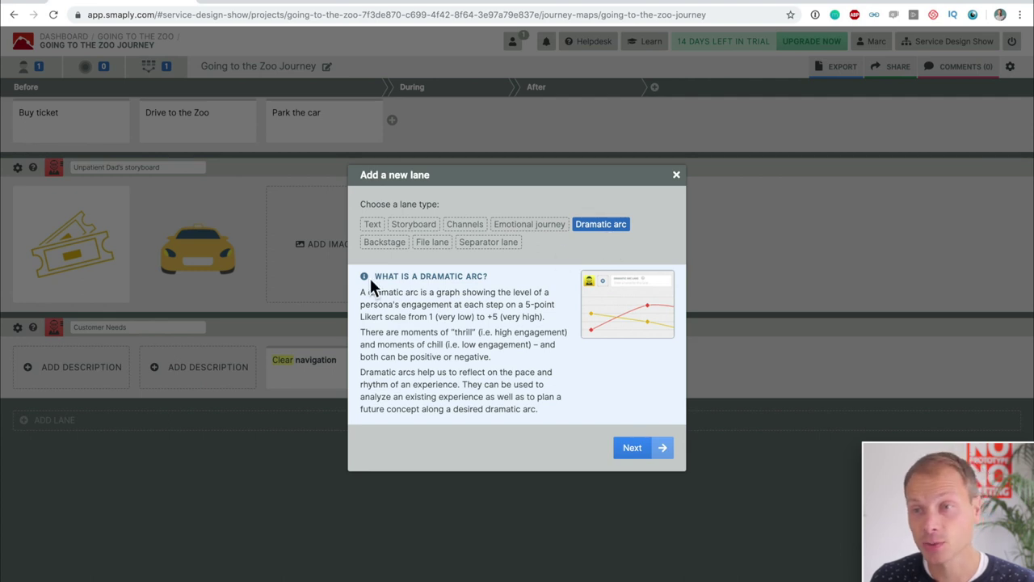
click(544, 226)
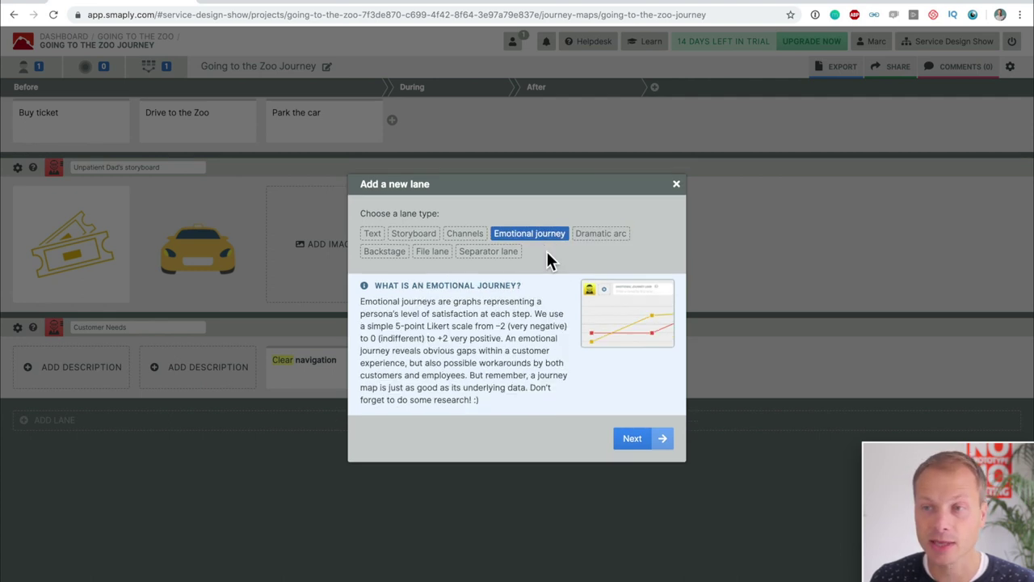
click(642, 444)
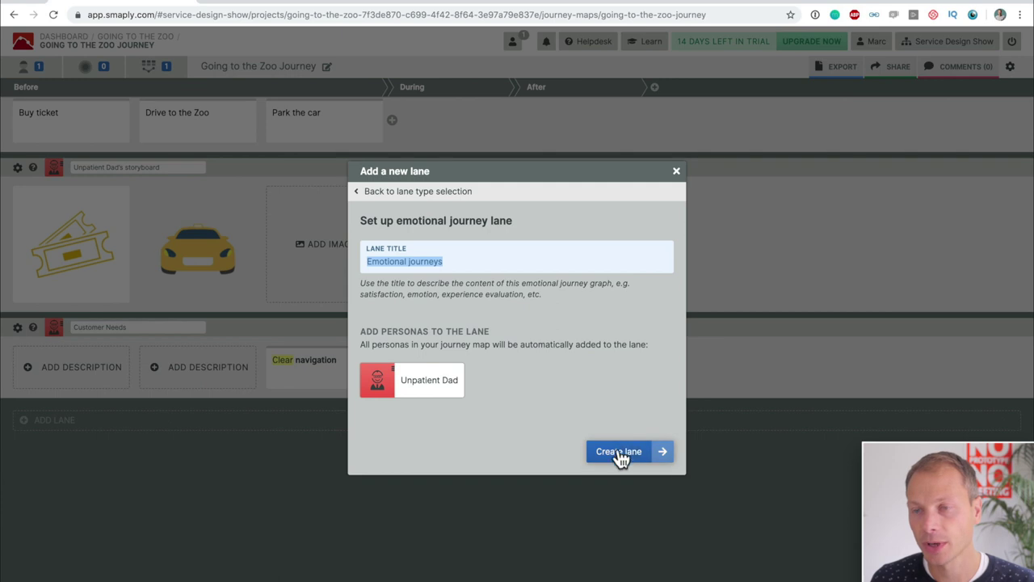
click(619, 458)
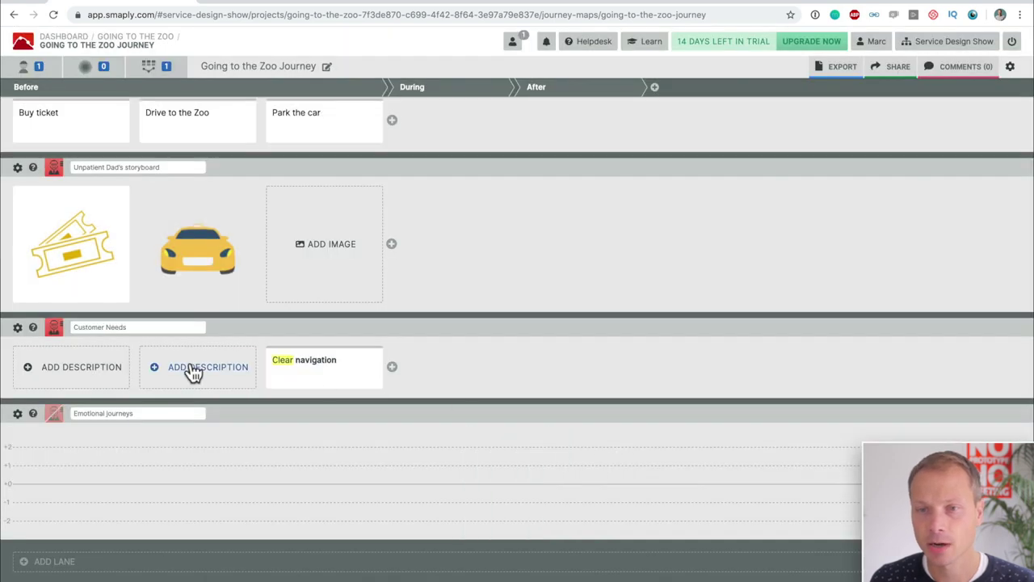
Add persona points at Buy ticket (+1) and Drive to the Zoo (-1) on the emotional graph
double_click(73, 483)
click(81, 540)
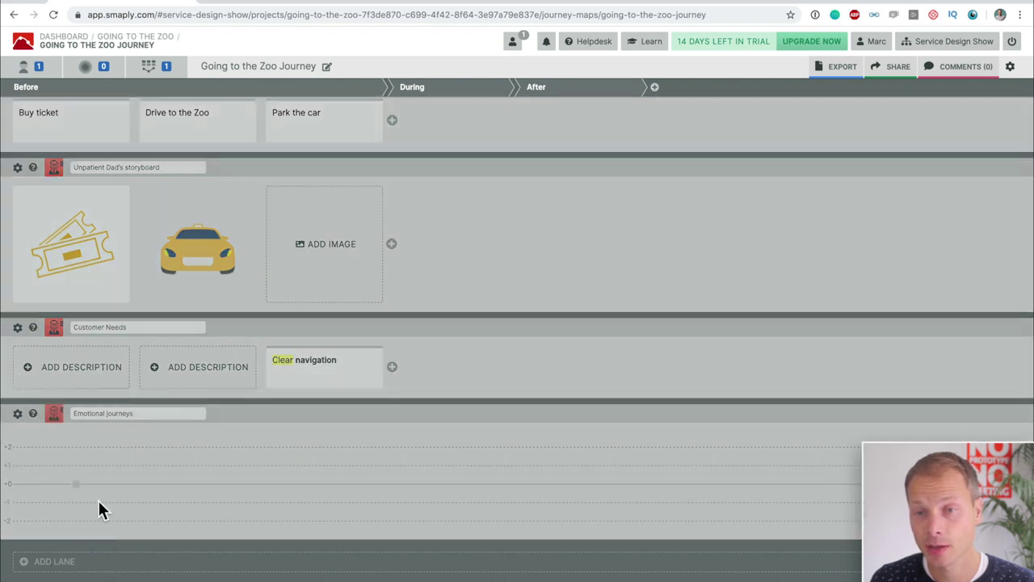
double_click(201, 446)
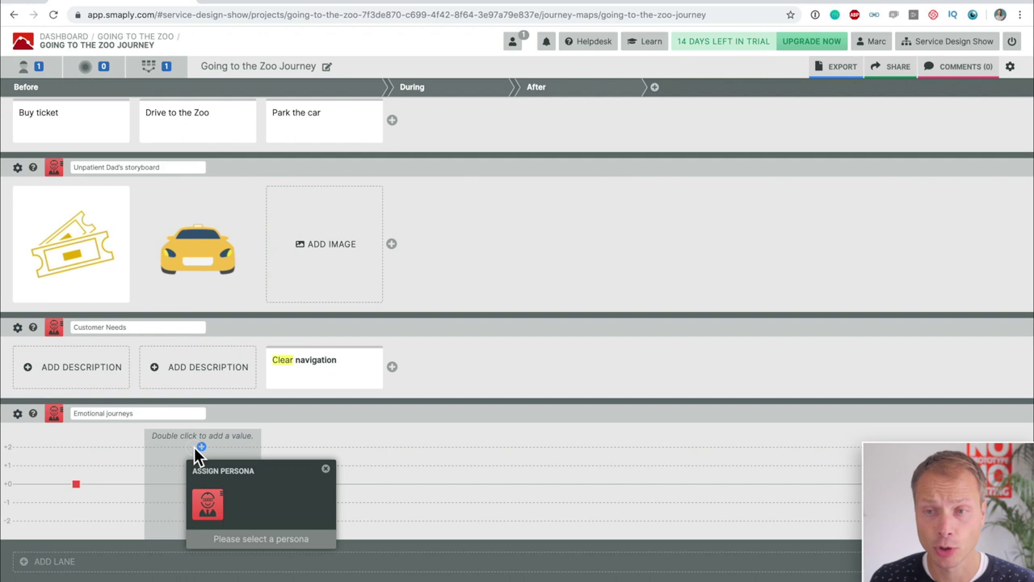
click(209, 505)
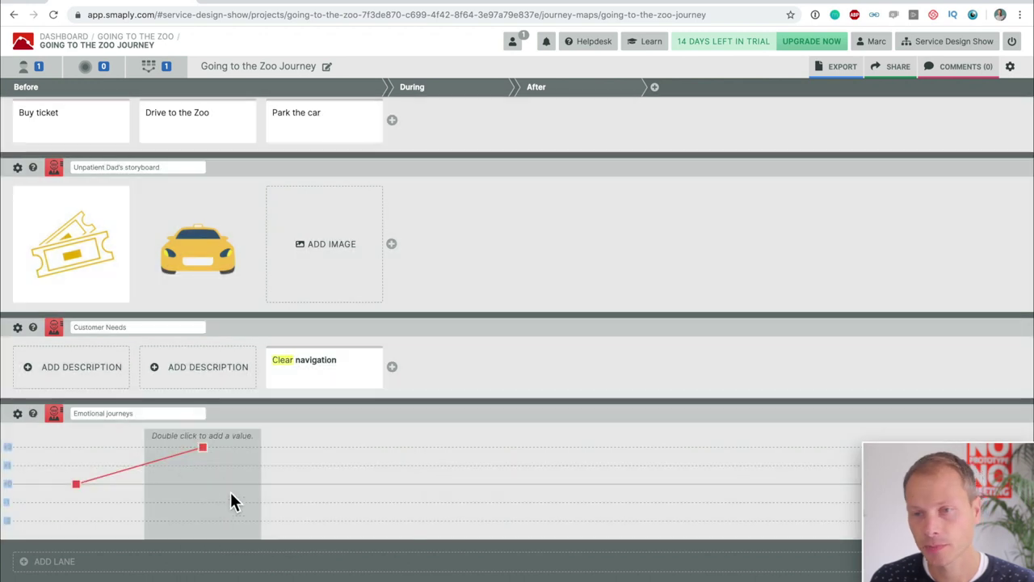
drag(203, 447, 199, 503)
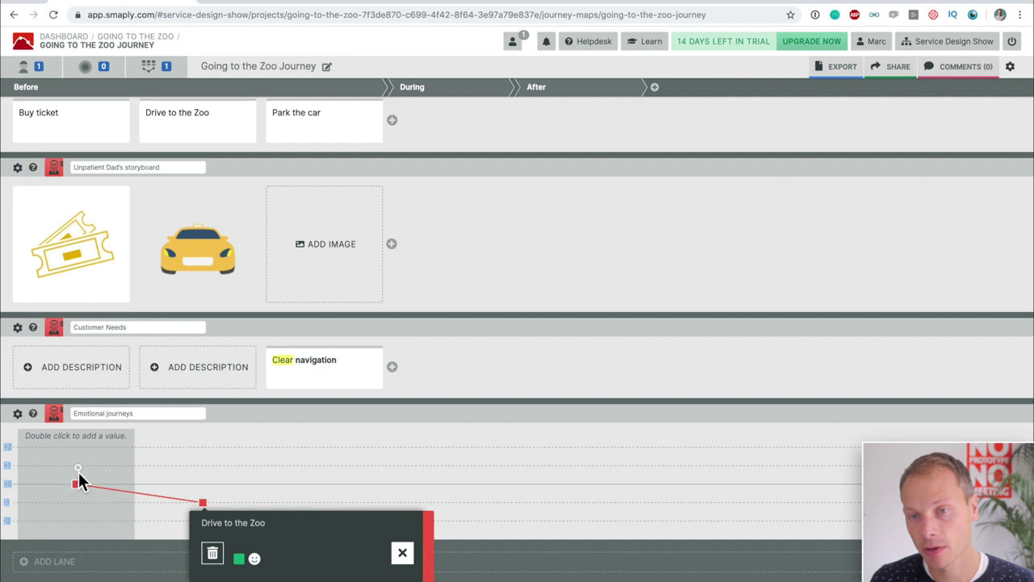
drag(76, 483, 79, 459)
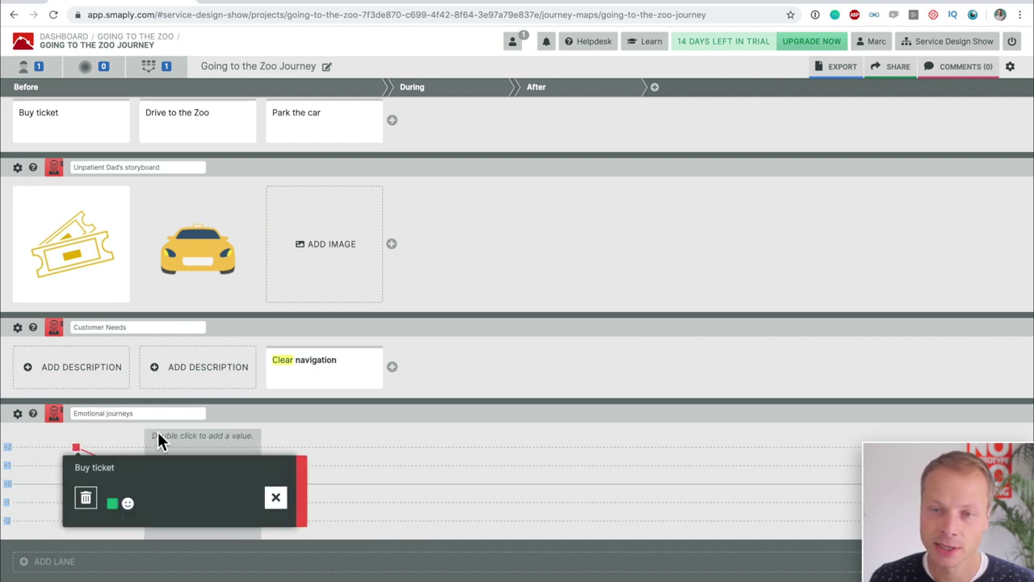
drag(76, 447, 76, 466)
Add a persona point at Park the car and set it to +1
double_click(313, 450)
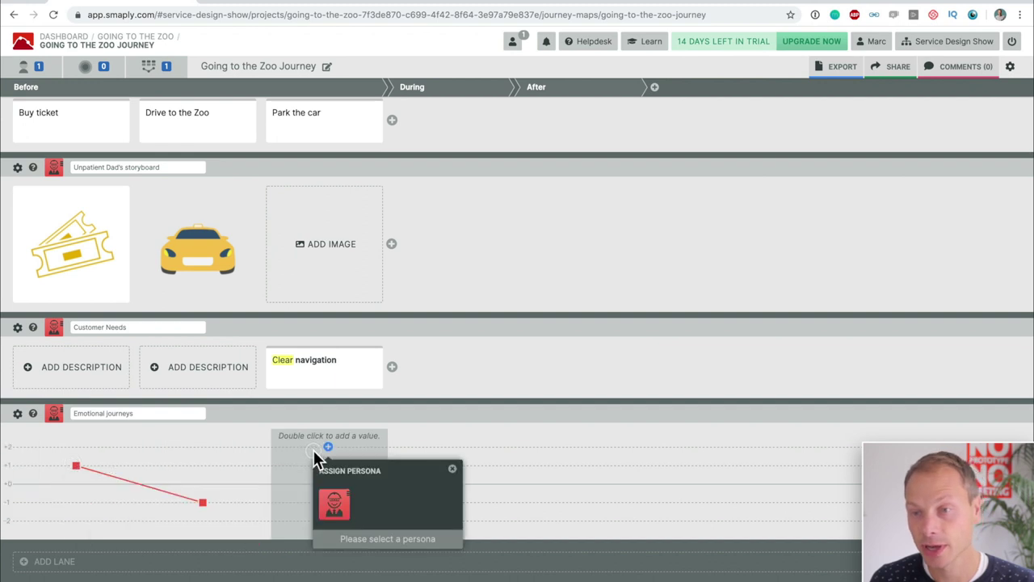
click(337, 504)
drag(330, 457, 334, 475)
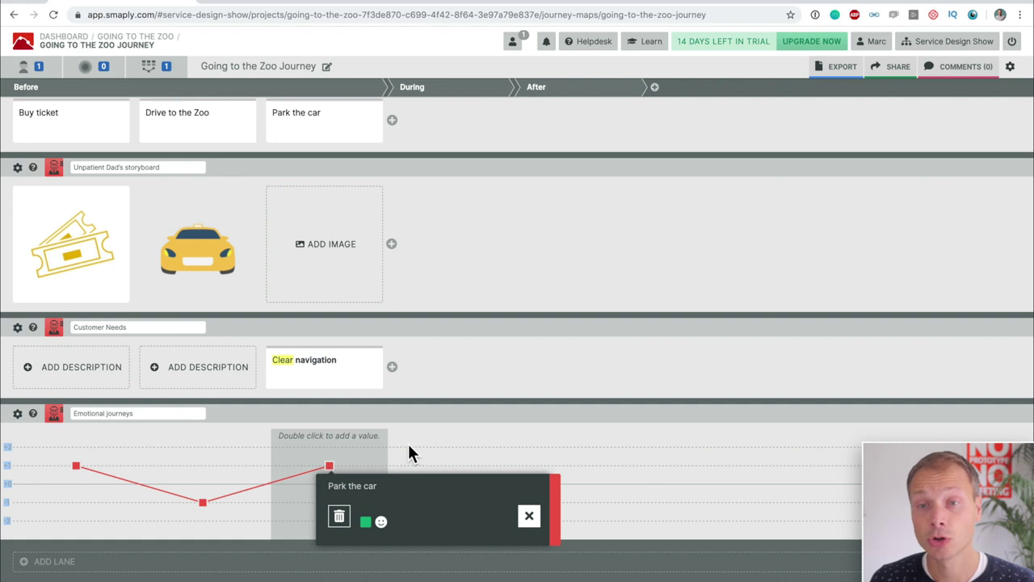
click(472, 420)
scroll(472, 420, up, 3)
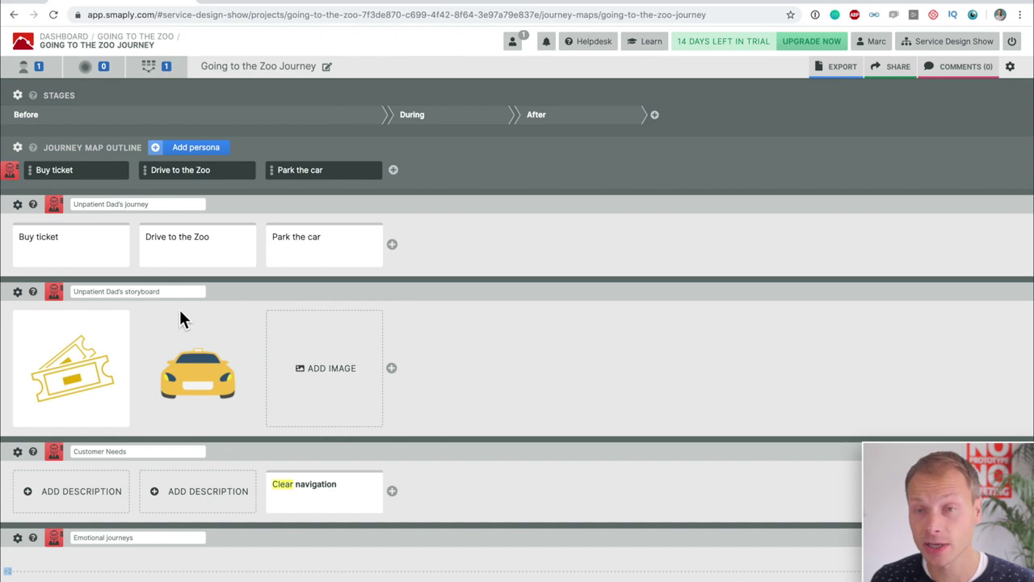
scroll(401, 386, down, 3)
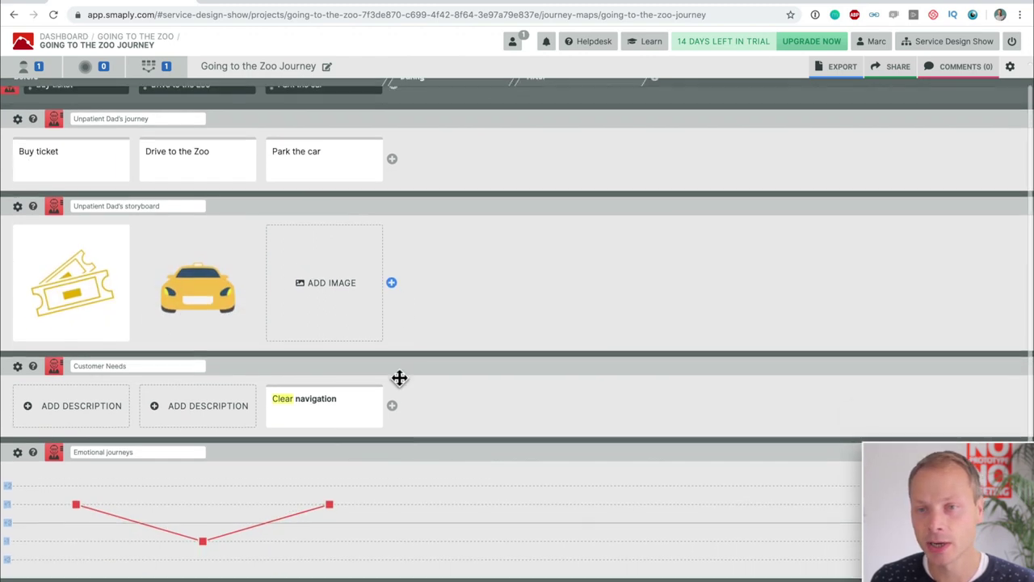
scroll(181, 404, down, 3)
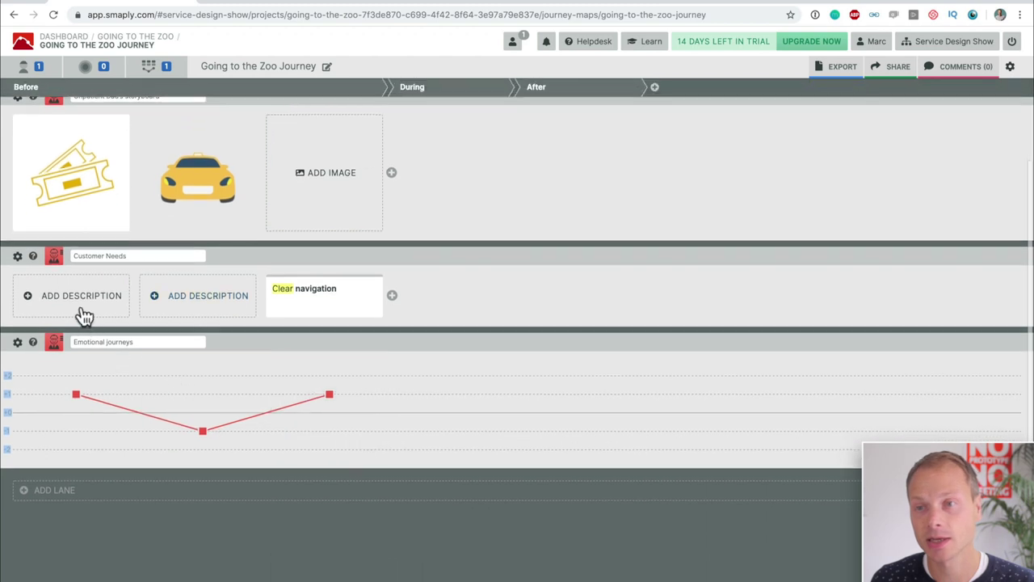